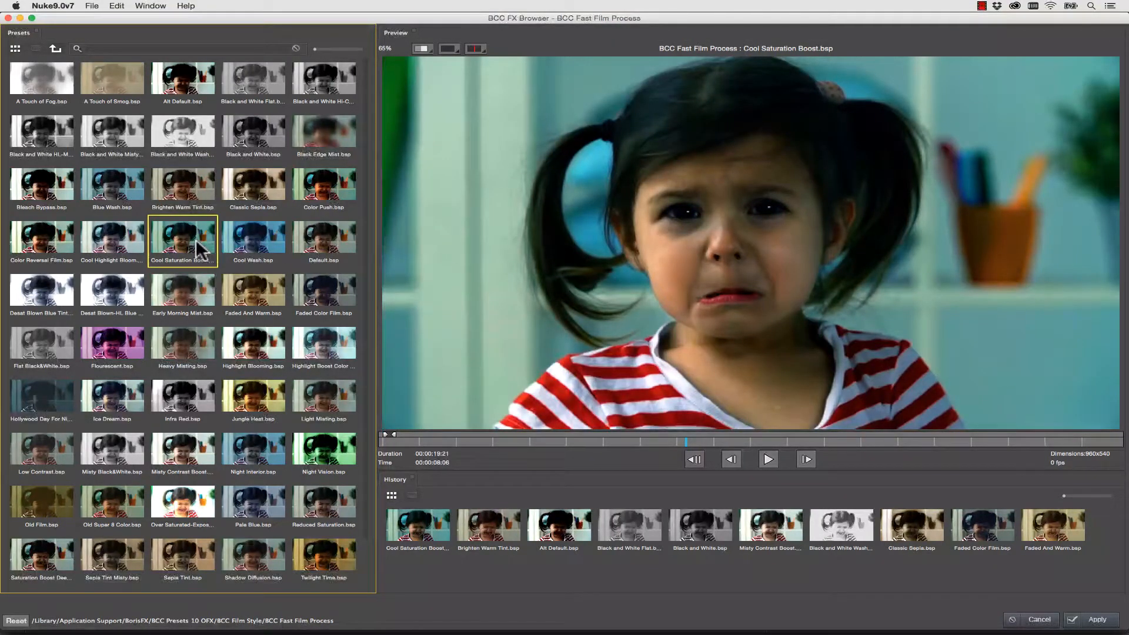
- Apply the Night Interior preset to the BCC Fast Film Process effect and set Mix with Original to 30.5
click(251, 453)
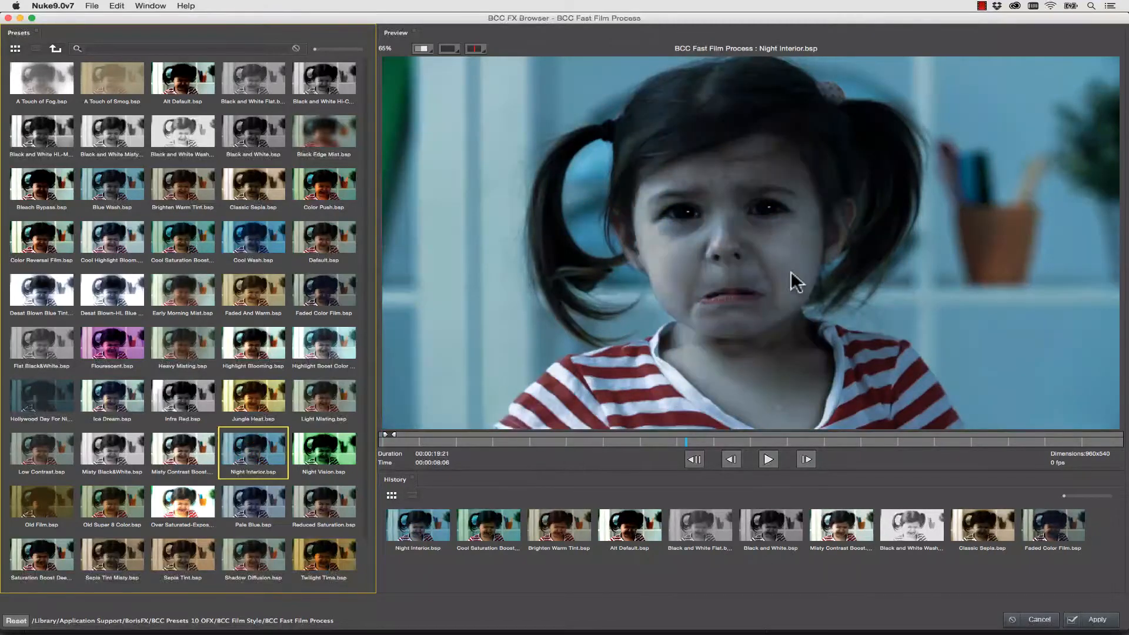
click(1089, 620)
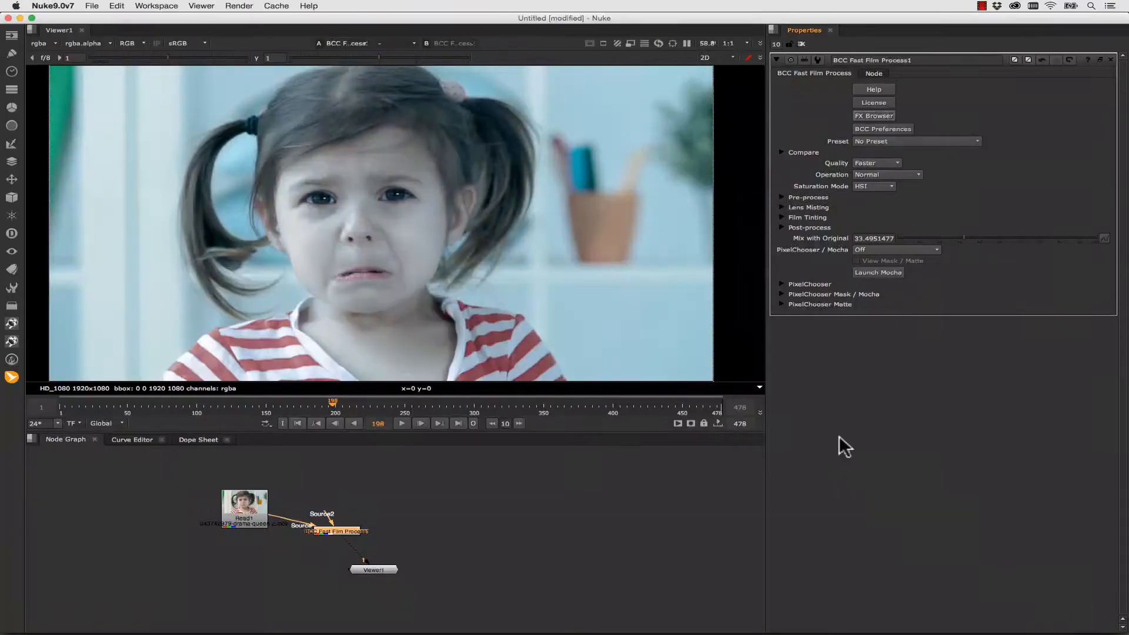
click(962, 236)
drag(962, 236, 933, 241)
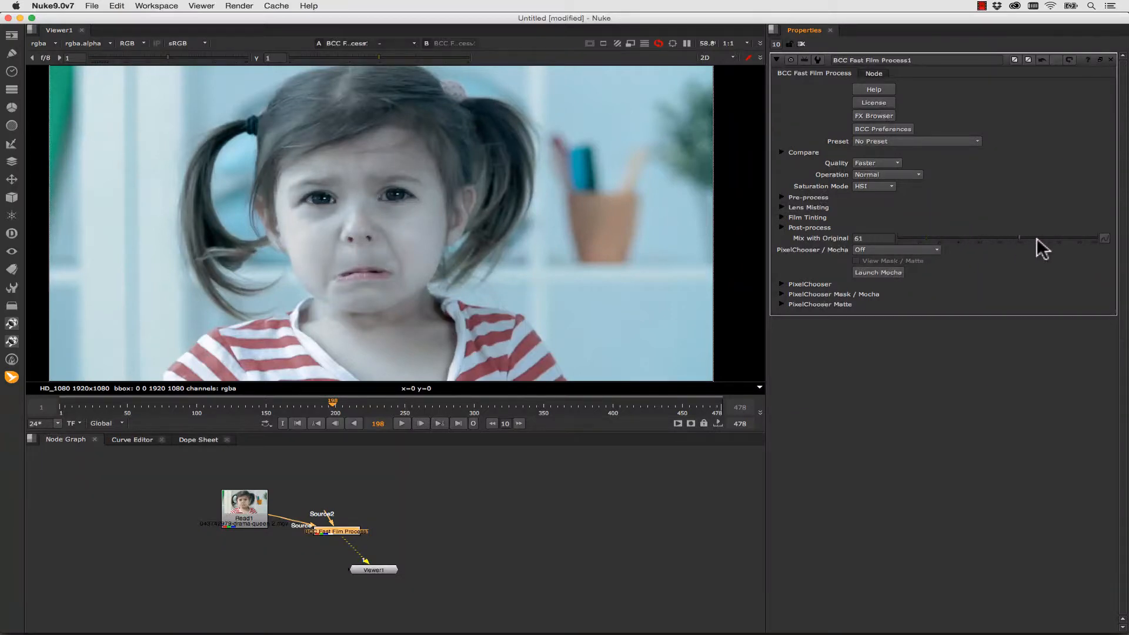
click(958, 237)
- Set the Fast Film Process effect's pre-process Saturation to 27 and adjust its pre-process Contrast
click(781, 199)
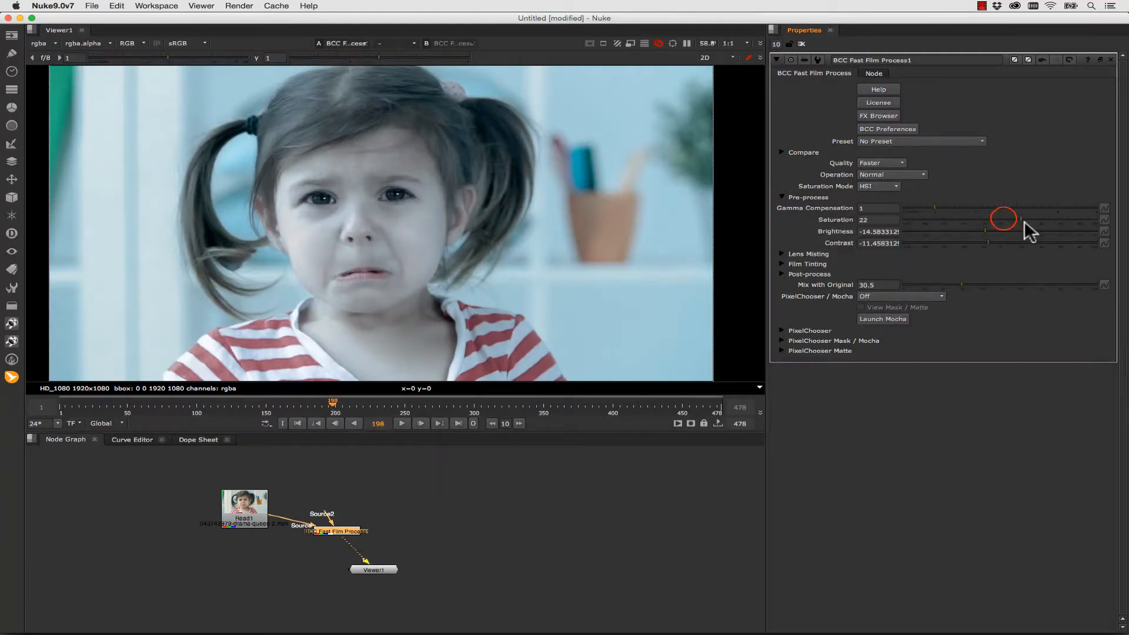
drag(1024, 220, 950, 228)
click(1037, 246)
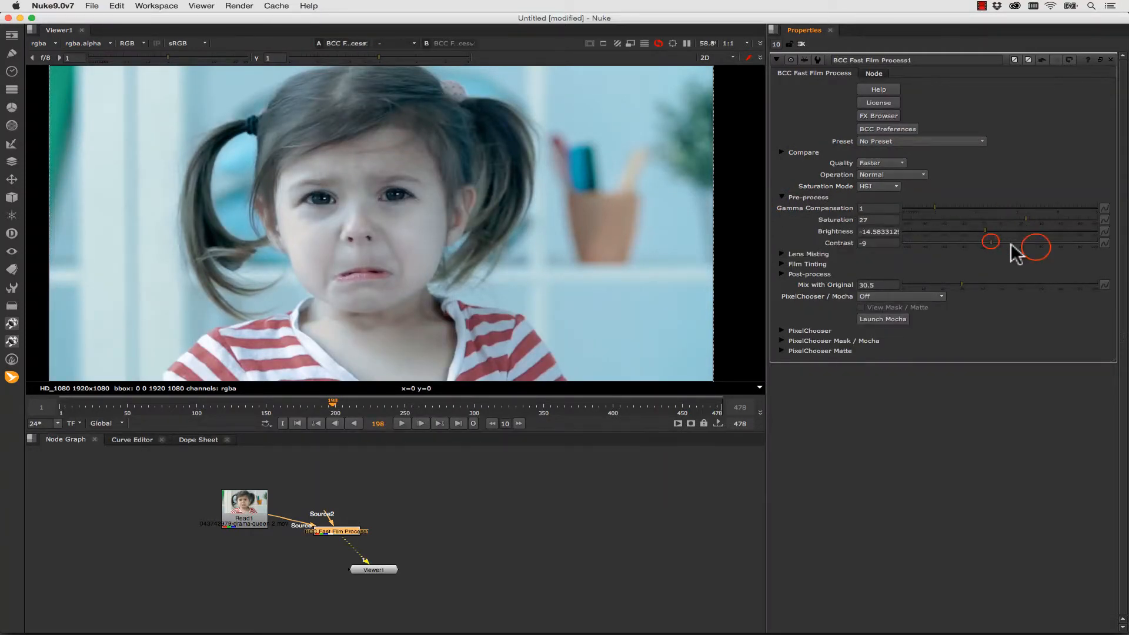
click(1018, 247)
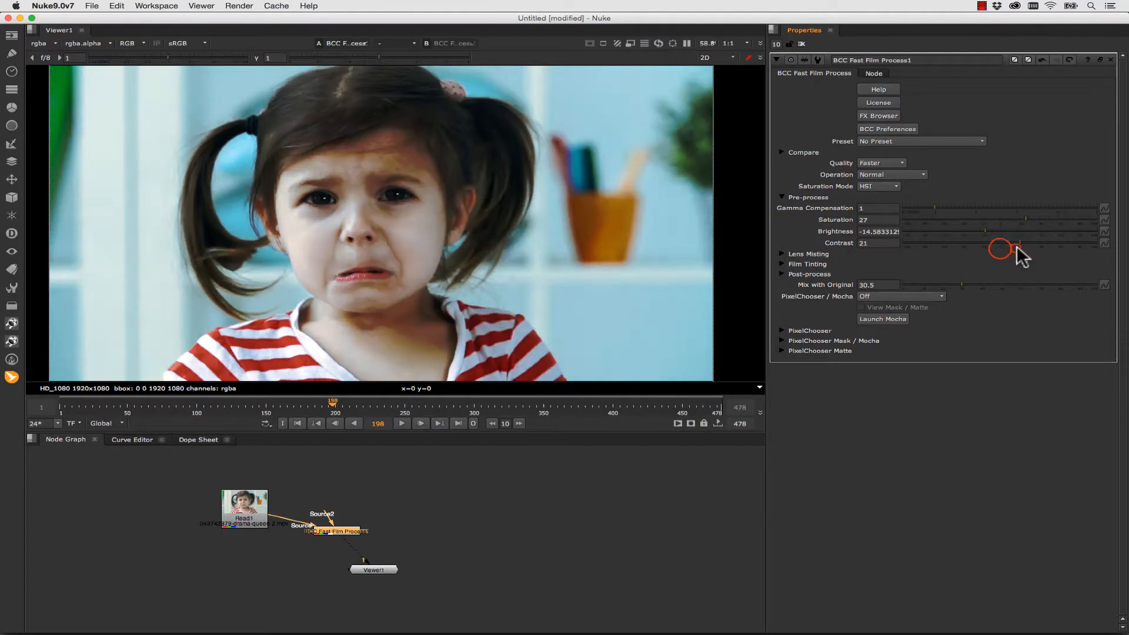
click(987, 244)
drag(986, 242, 989, 241)
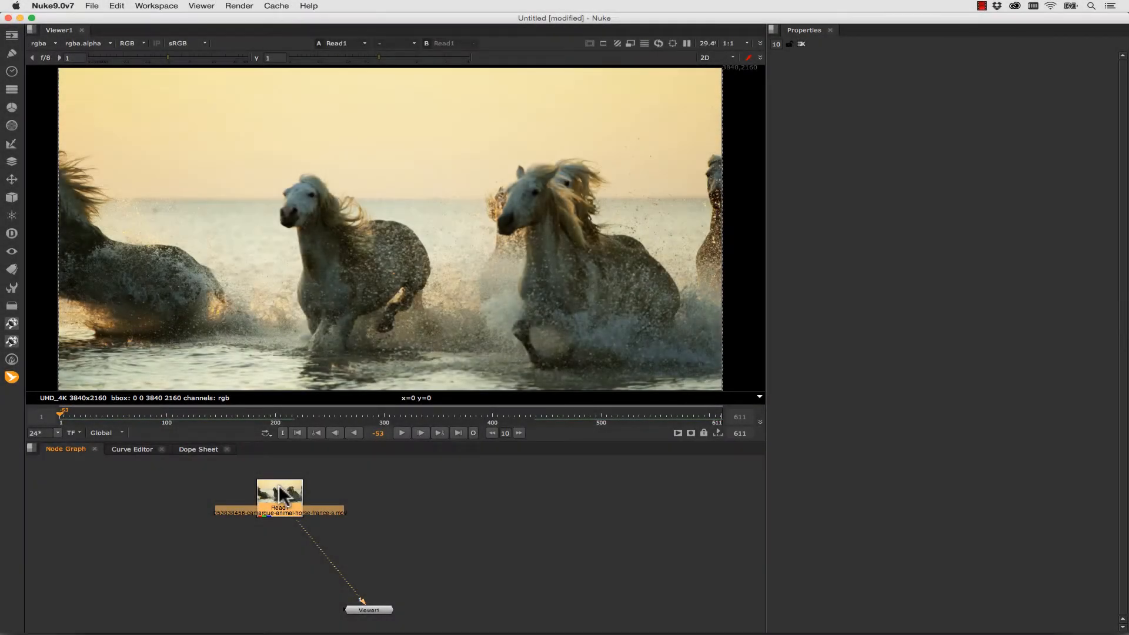
- Add a BCC Fast Film Glow node between the horse clip's Read node and the Viewer, placed below the Read node
key(Tab)
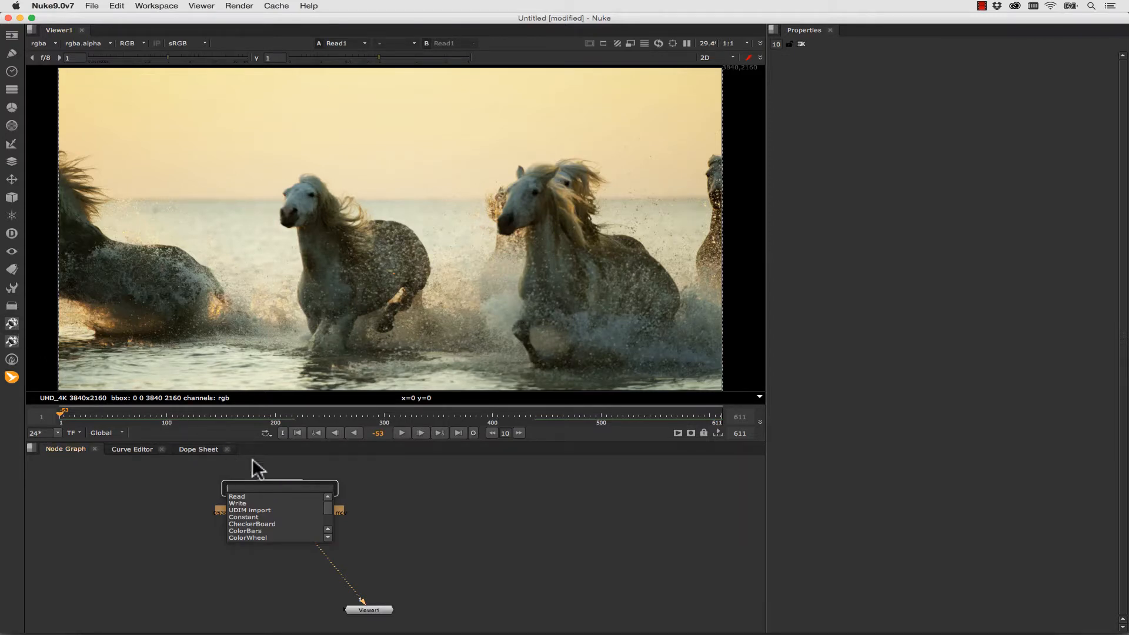
text(fast film)
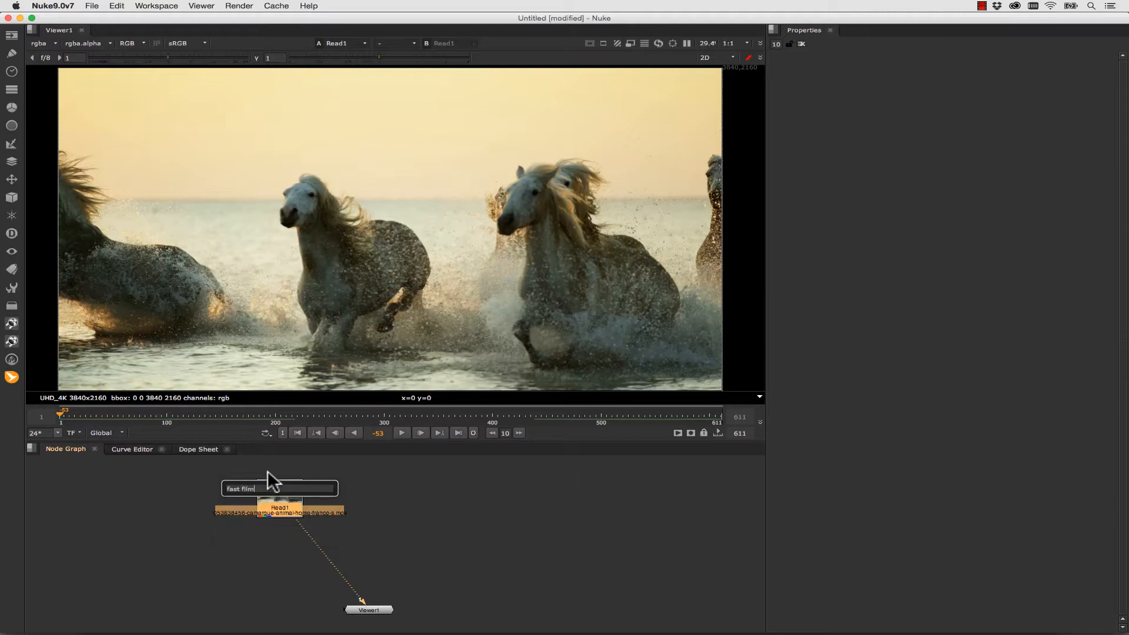
text(bcc fast)
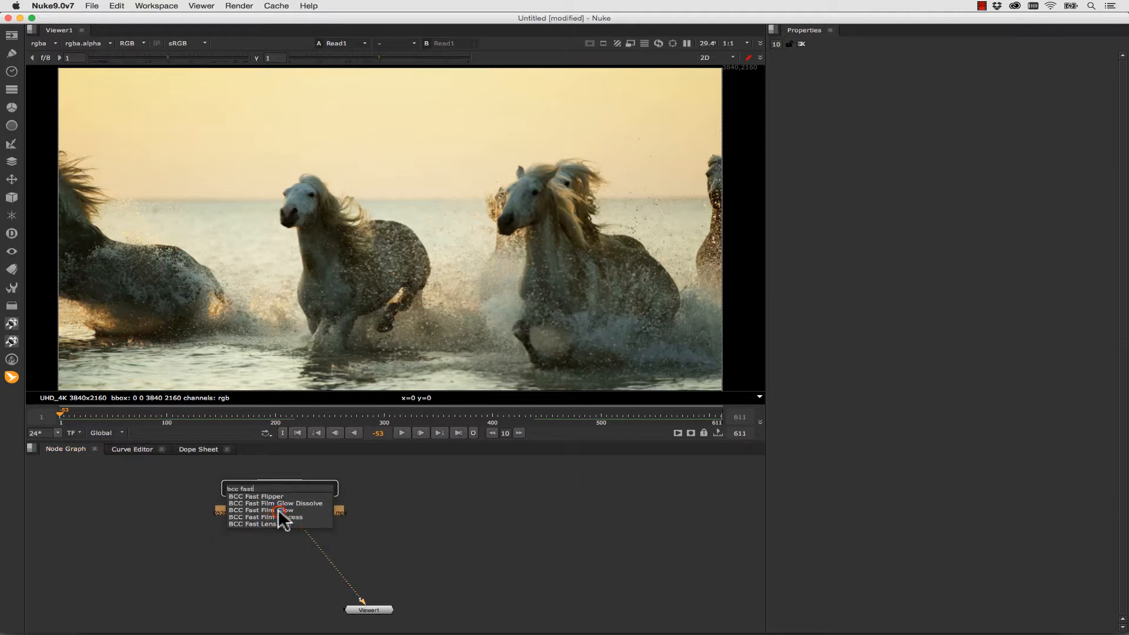
click(278, 509)
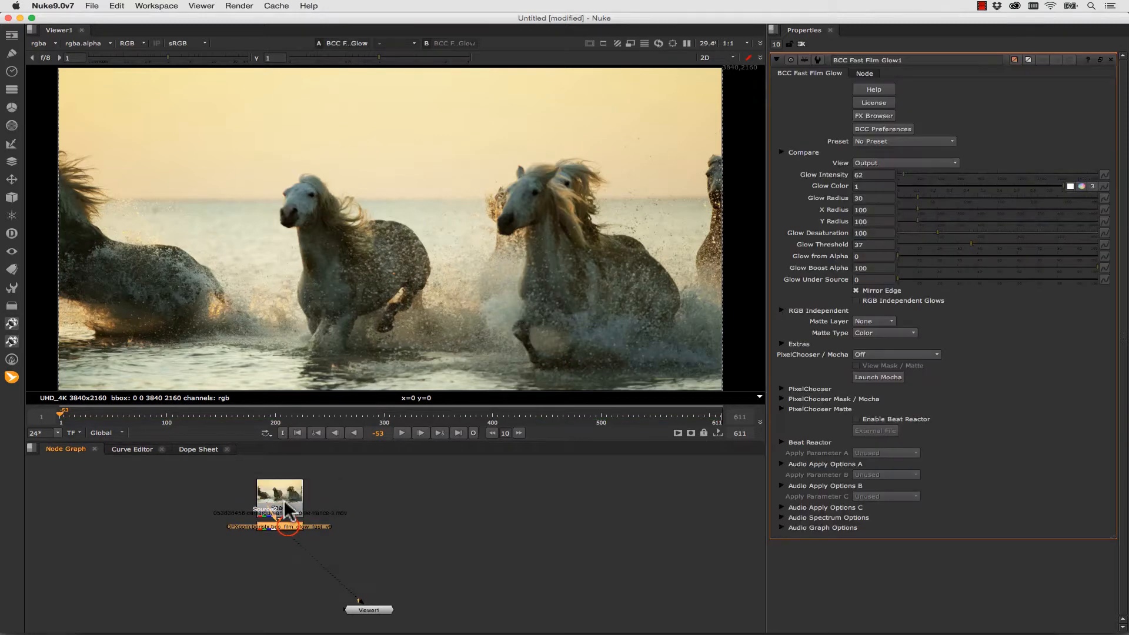
drag(277, 512, 332, 563)
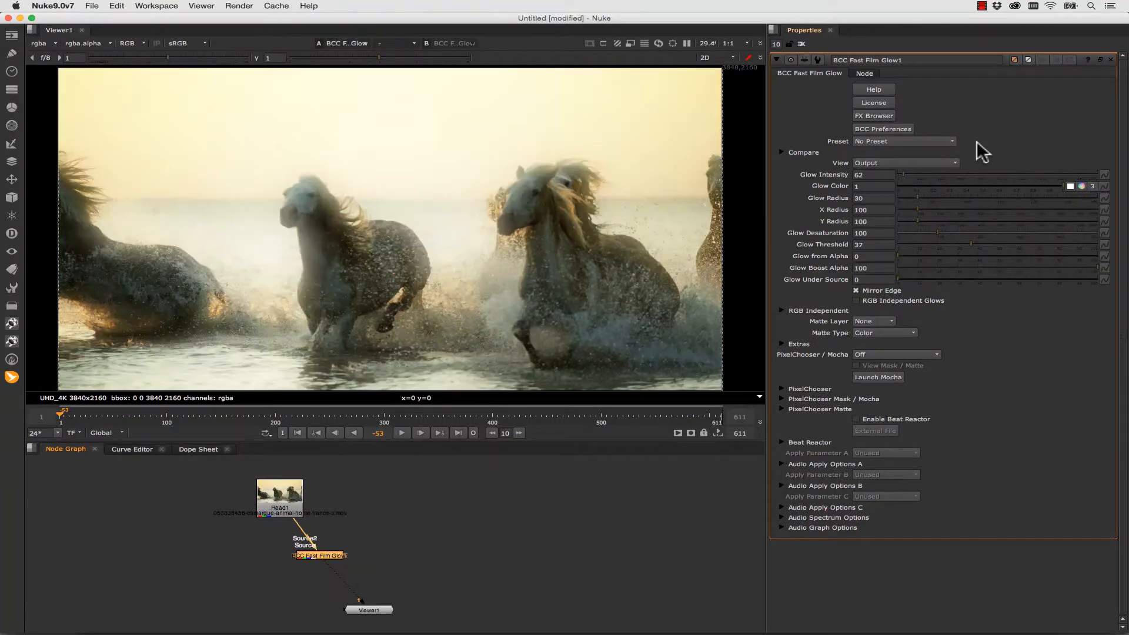
- Preview several Fast Film Glow presets in the FX Browser and apply Color Push Red Glow
click(884, 115)
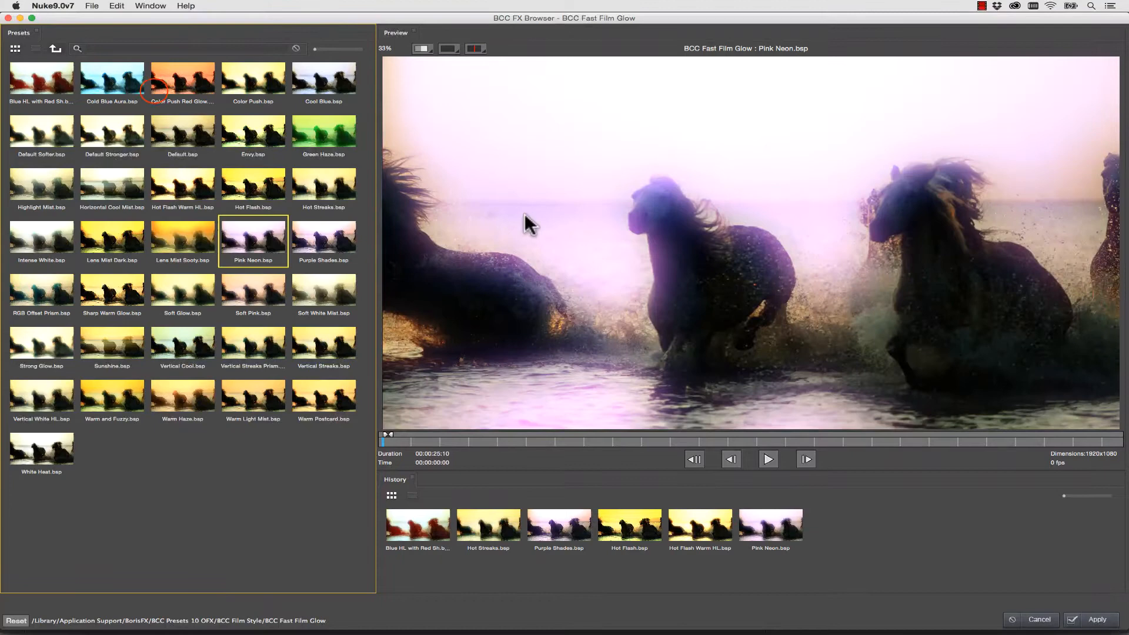
click(155, 88)
click(118, 82)
click(178, 85)
click(257, 78)
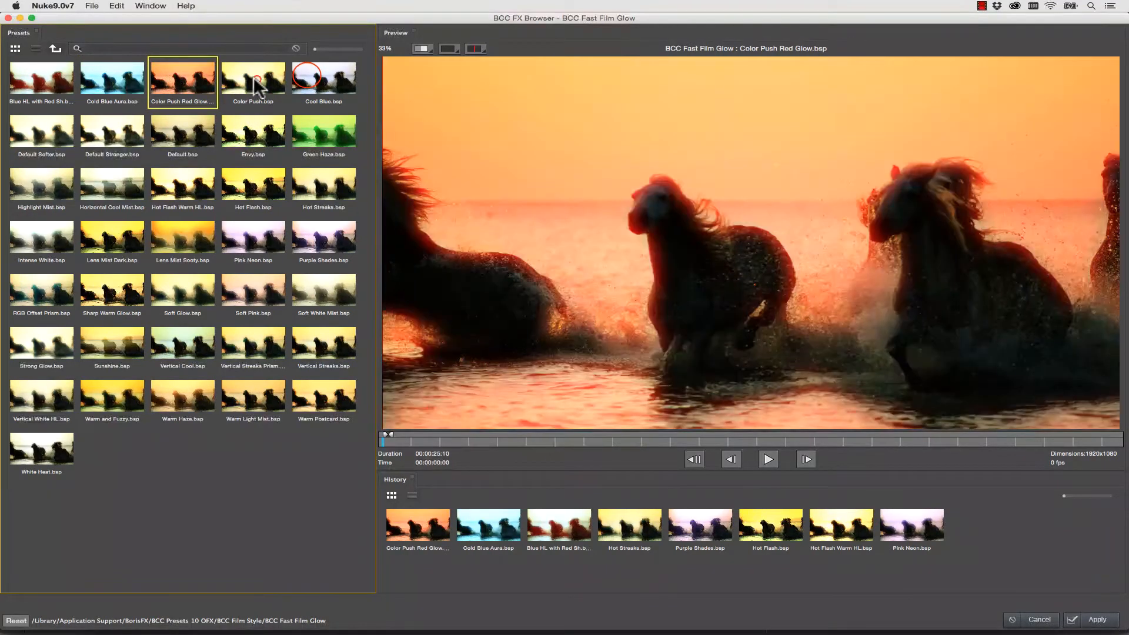
click(304, 77)
click(304, 154)
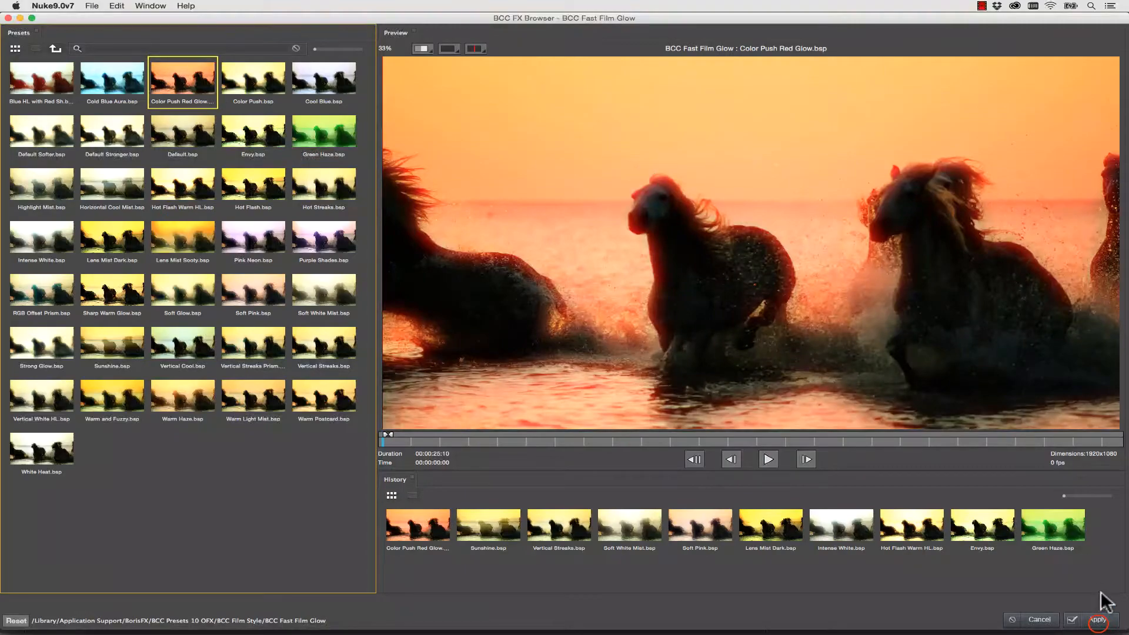
click(1097, 620)
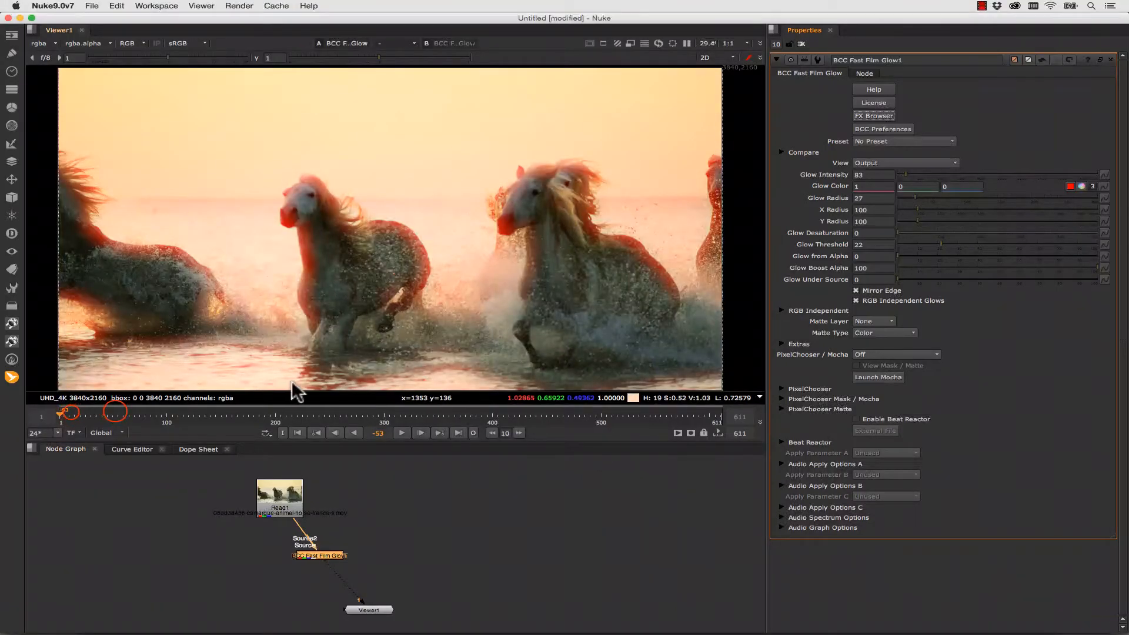
- Play the horse clip to check the red glow, and go to frame 230
click(401, 432)
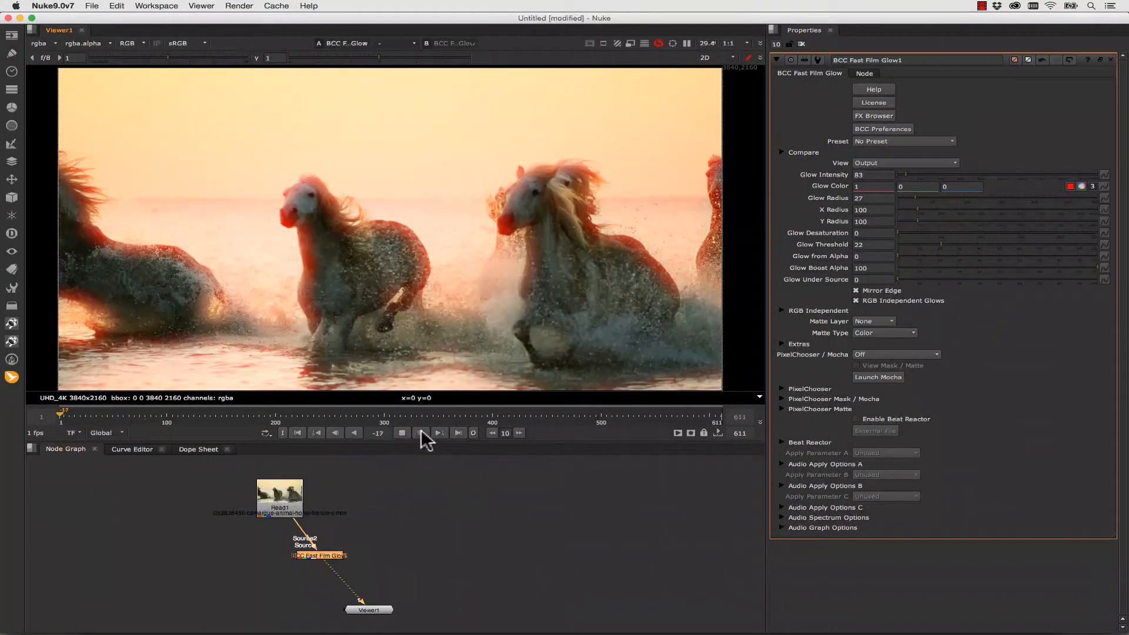
click(421, 433)
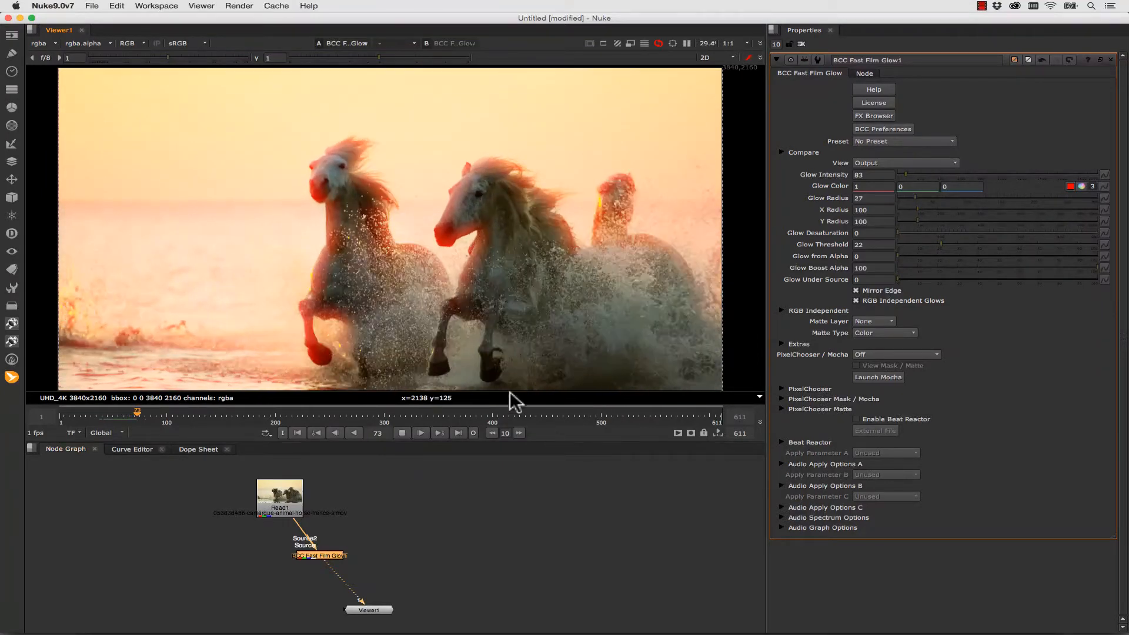
click(219, 416)
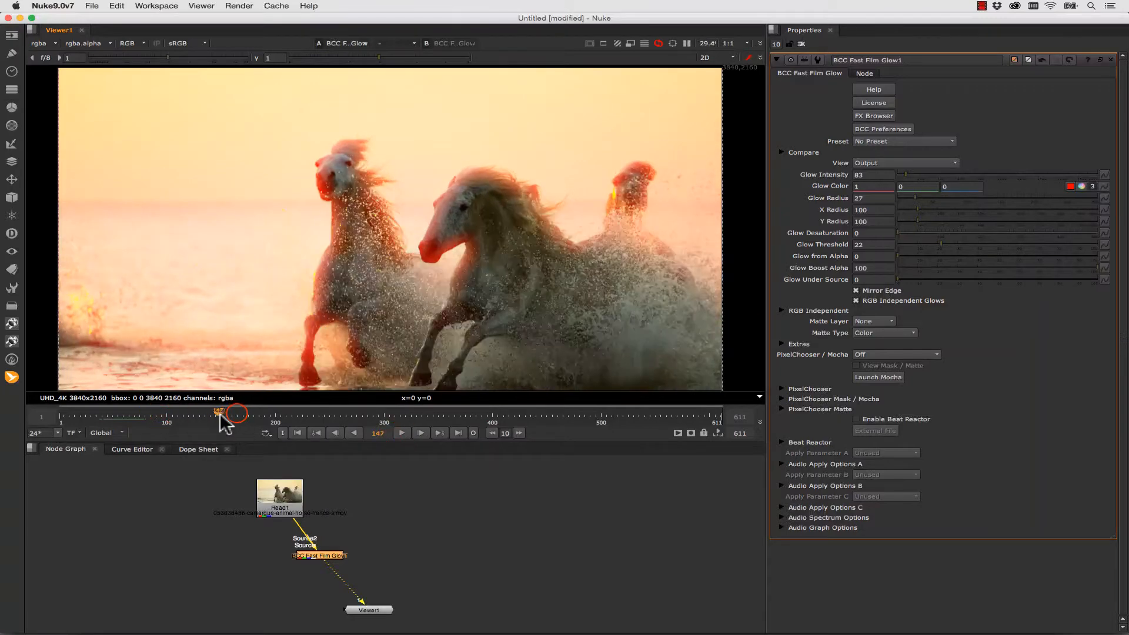
click(305, 417)
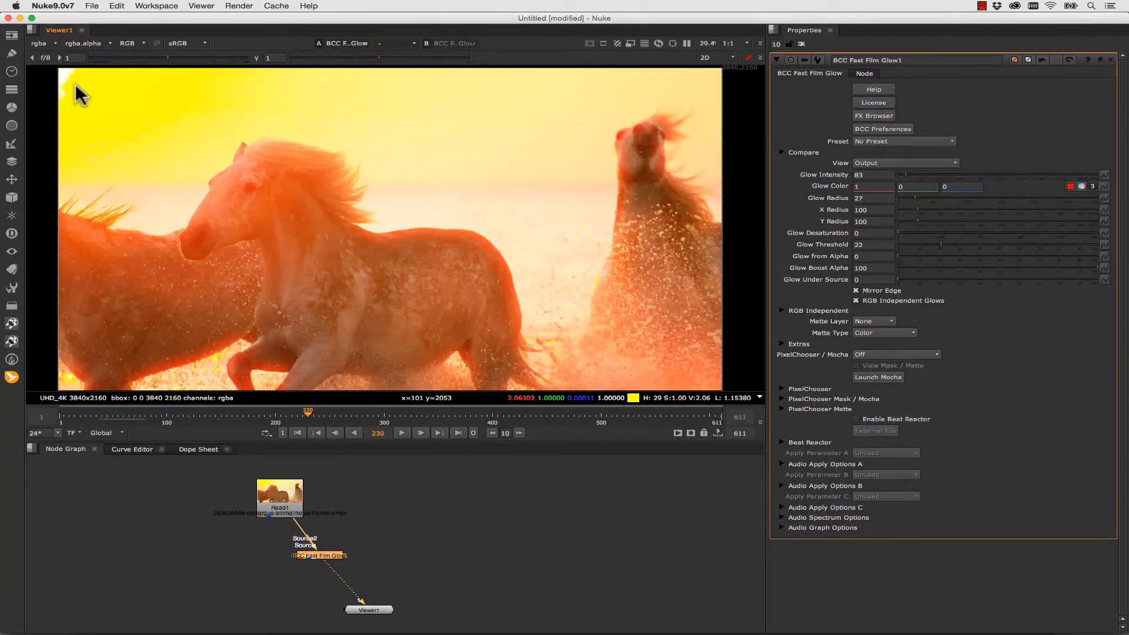
- Insert a BCC Lens Flare 3D node between the Fast Film Glow node and the Viewer, making room between the nodes
drag(320, 555, 345, 548)
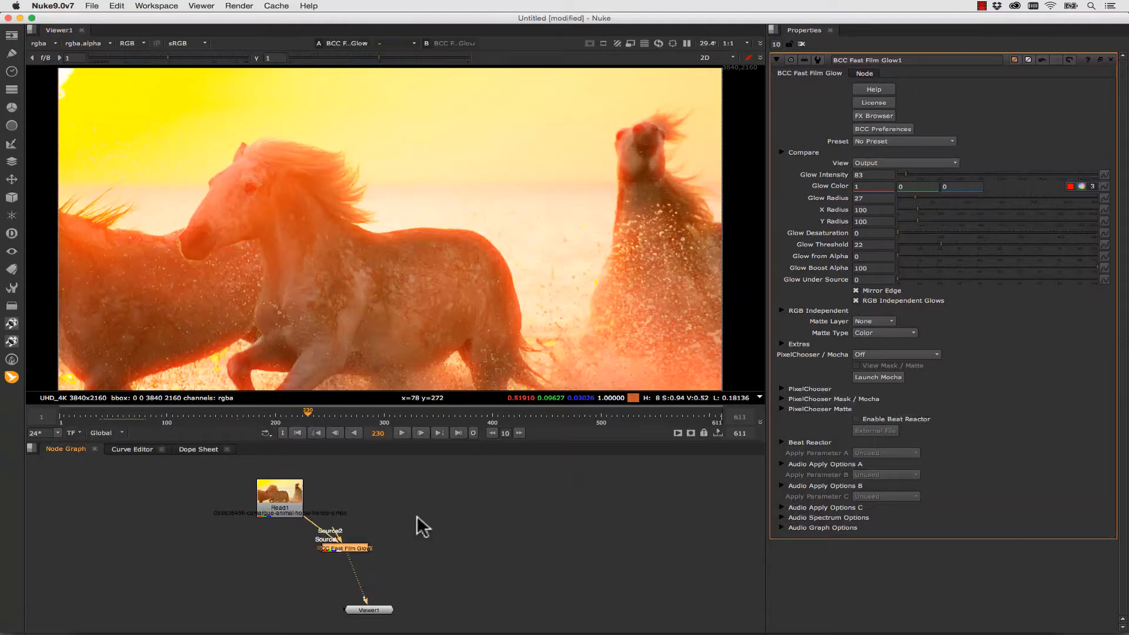
key(Tab)
text(bcc lk)
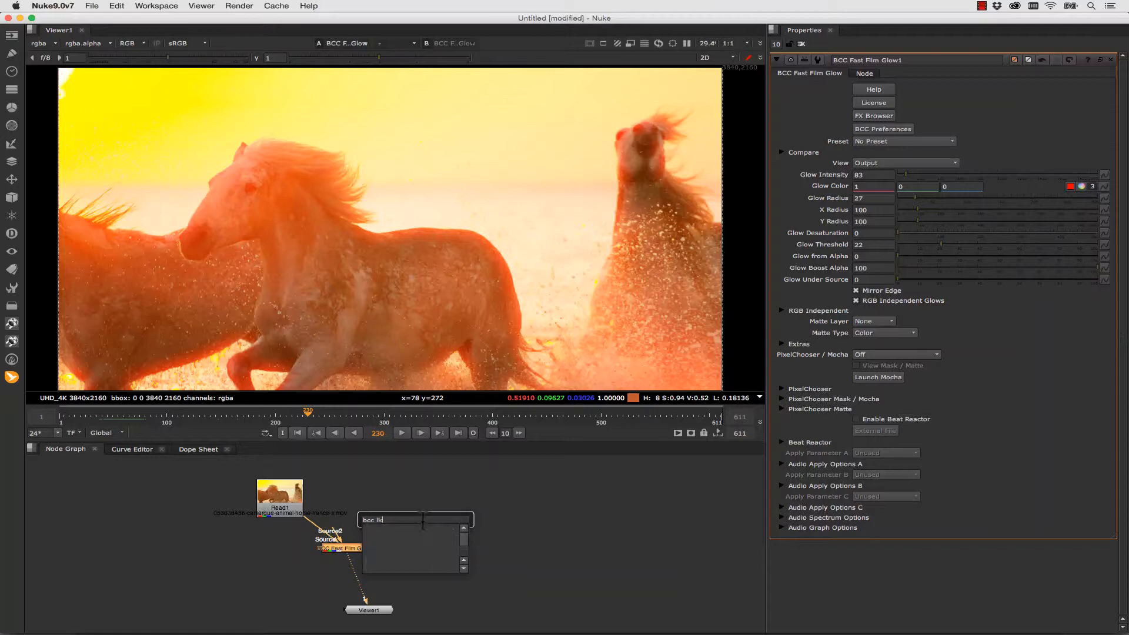
key(BackSpace)
text(ens flare)
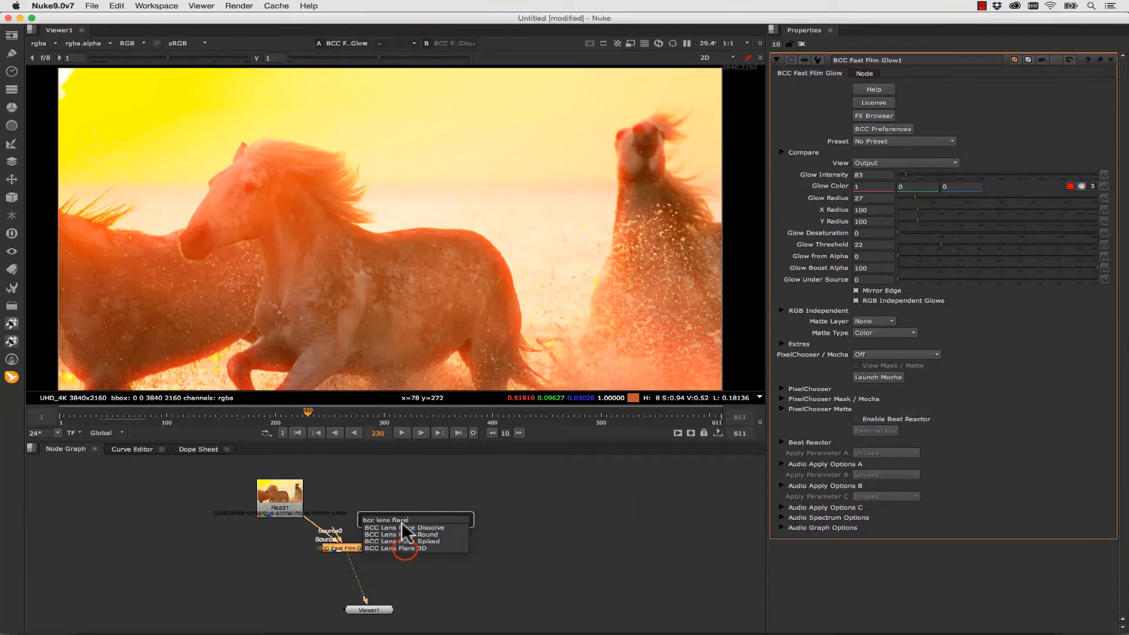
click(396, 548)
drag(345, 558, 395, 573)
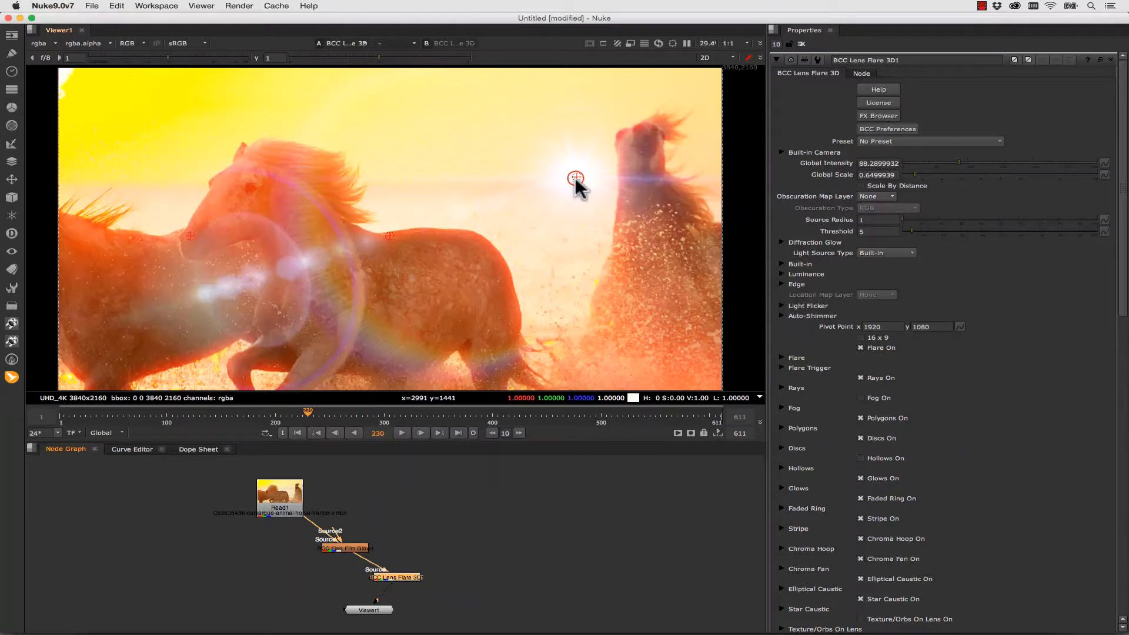
- Apply the QuickTakeDD preset to the lens flare and place its light source in the upper-left corner of the picture
drag(74, 85, 67, 76)
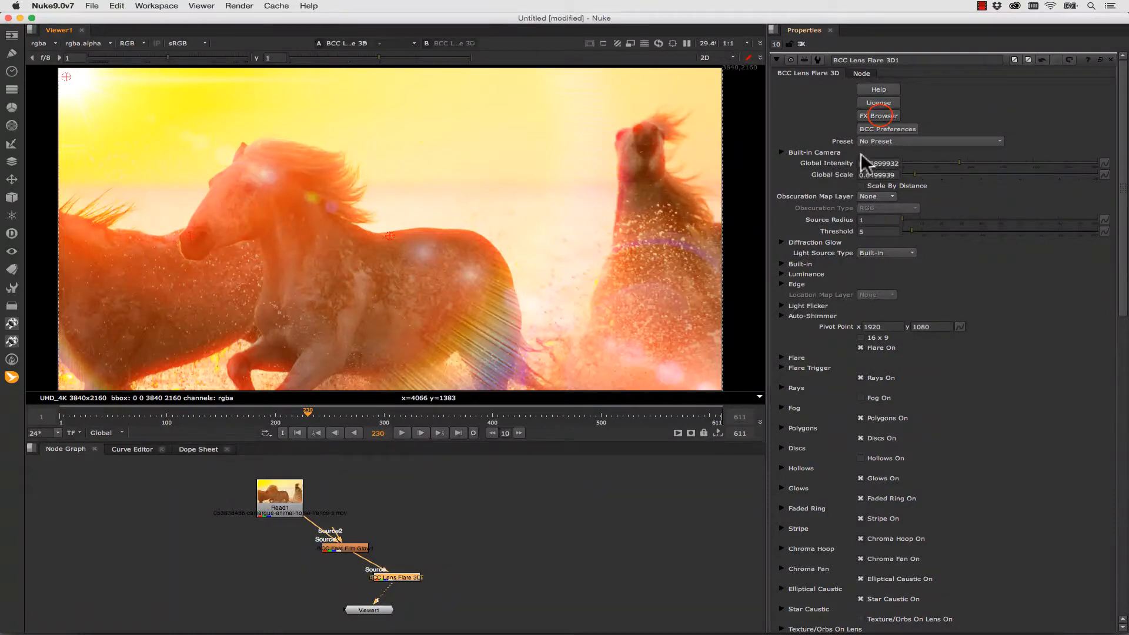
click(867, 118)
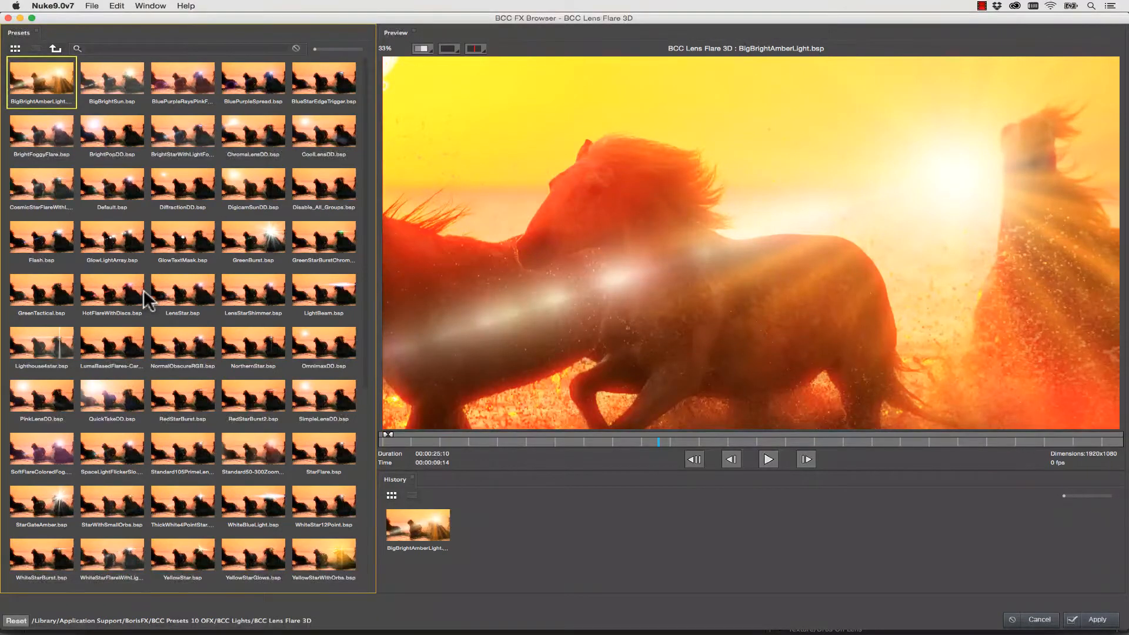
click(110, 404)
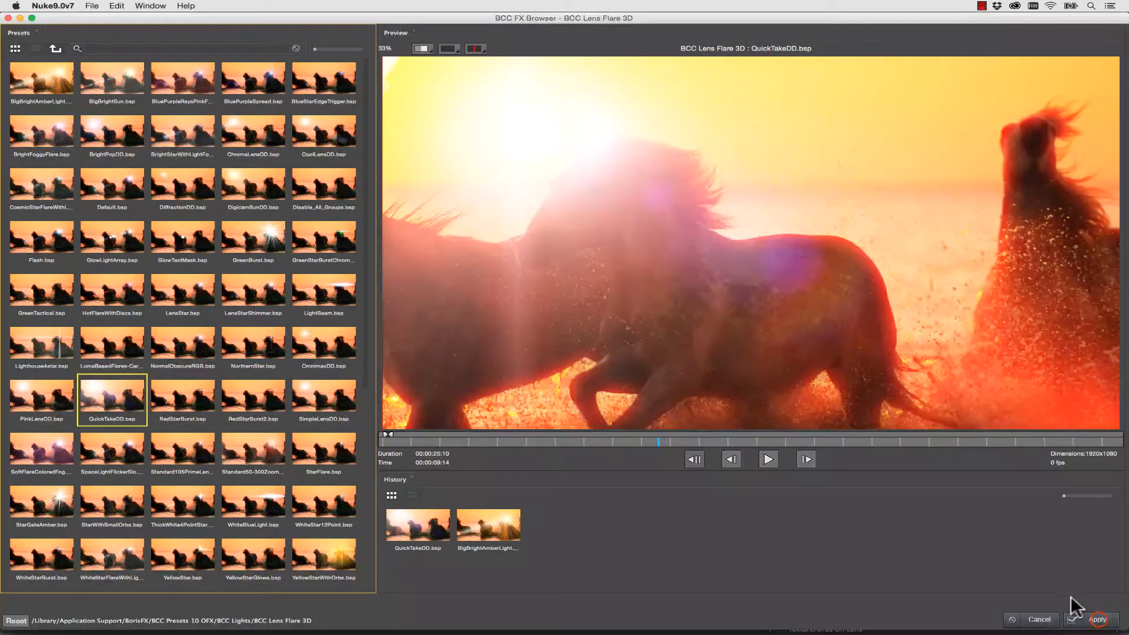
click(1097, 619)
click(190, 135)
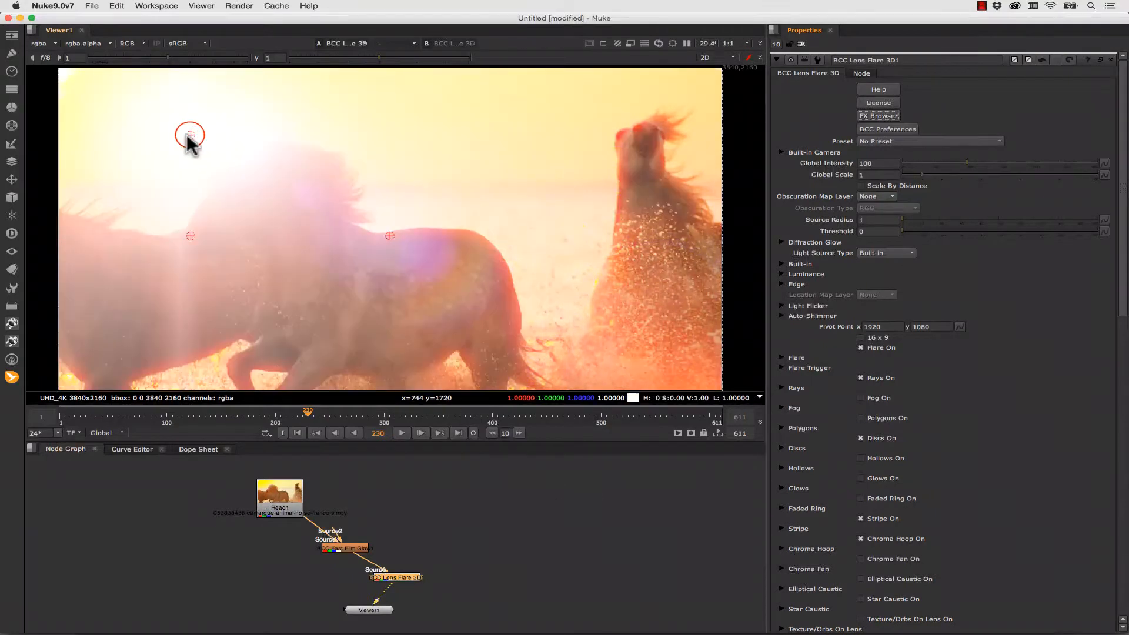
drag(190, 135, 70, 81)
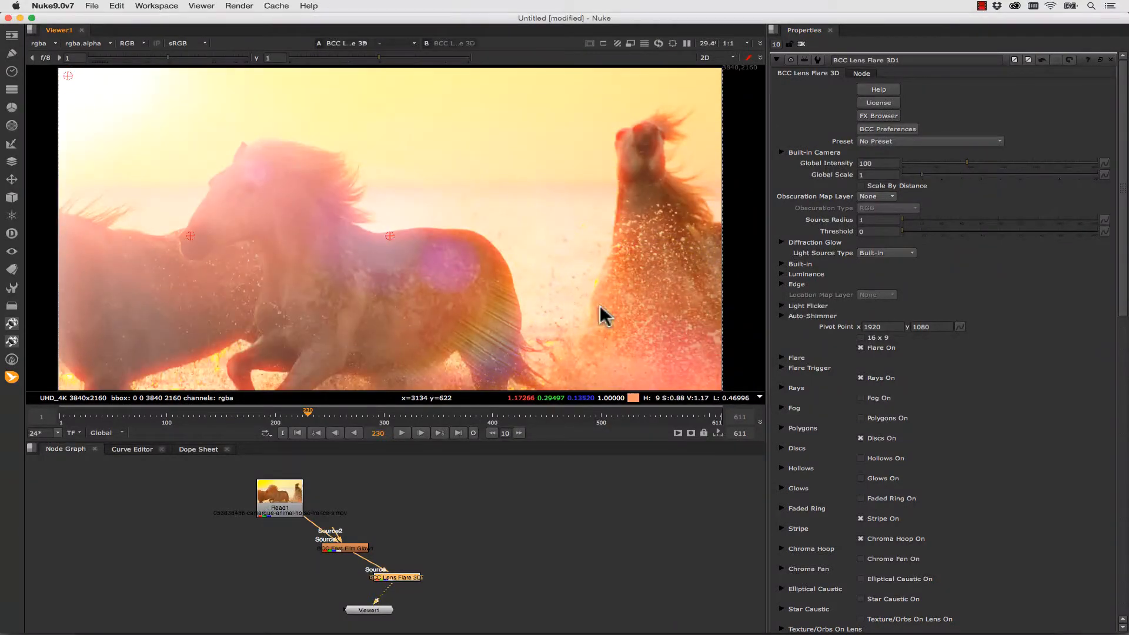
- At frame 359, move the flare's light source along the picture's top edge toward the upper right
click(447, 415)
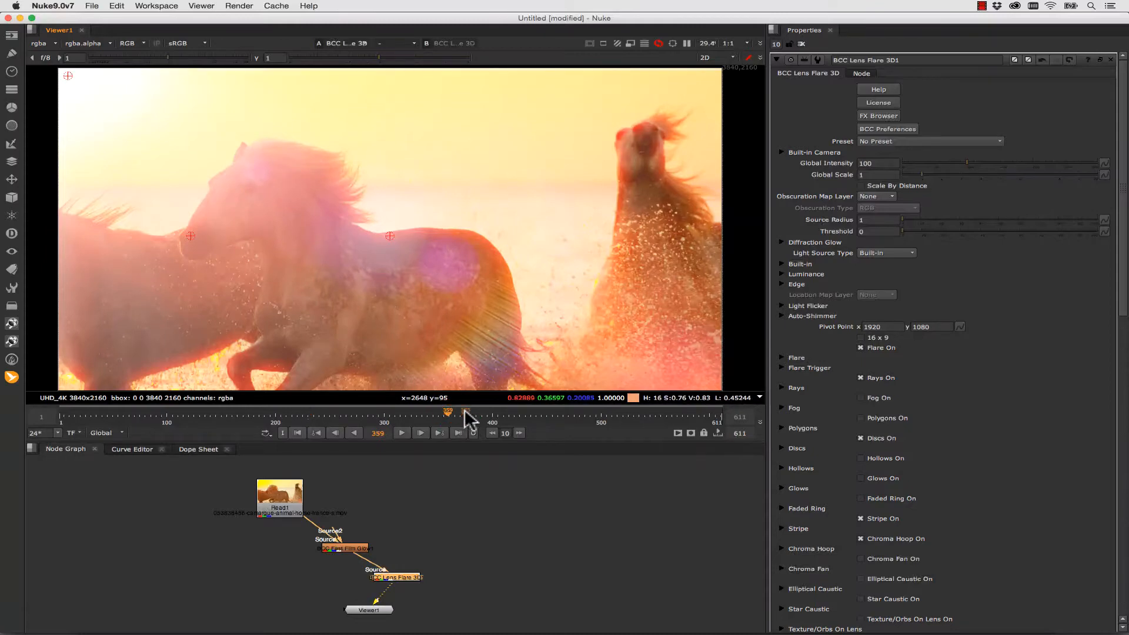
drag(68, 75, 609, 83)
drag(610, 83, 615, 77)
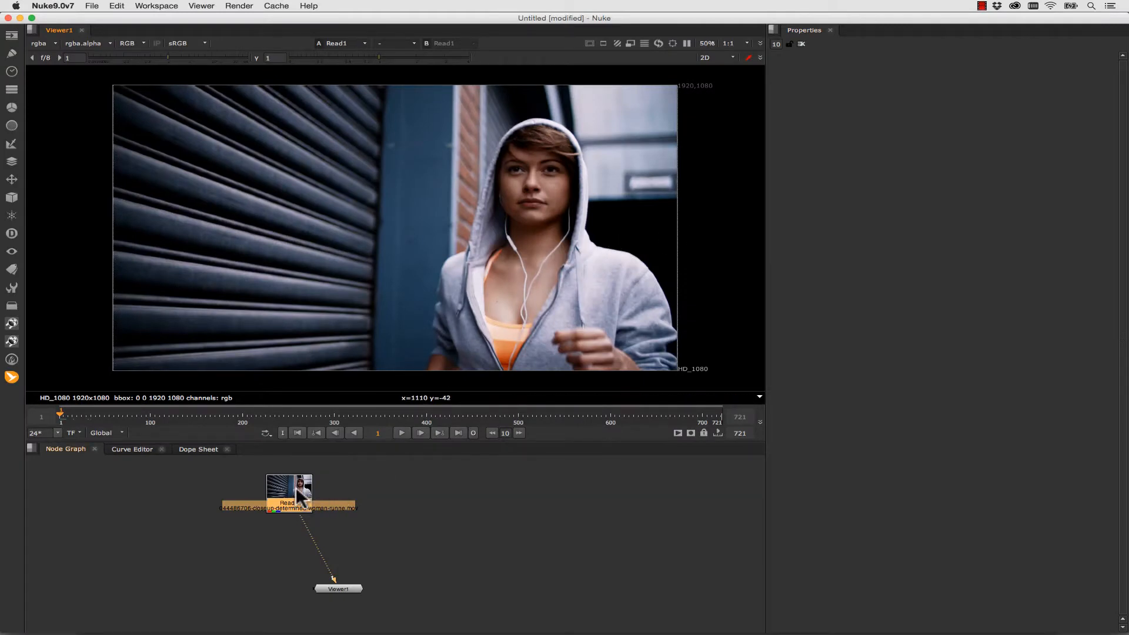
- Add a BCC Fast Lens Blur node between the hooded runner clip's Read node and the Viewer, placed below the Read node
key(Tab)
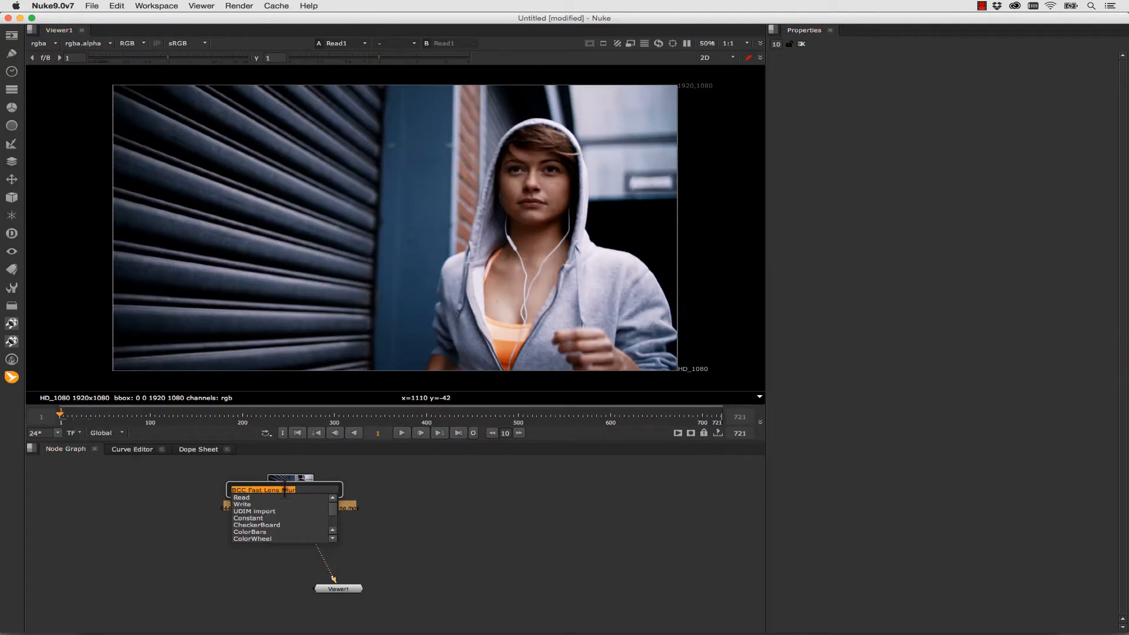
text(bcc fast lens)
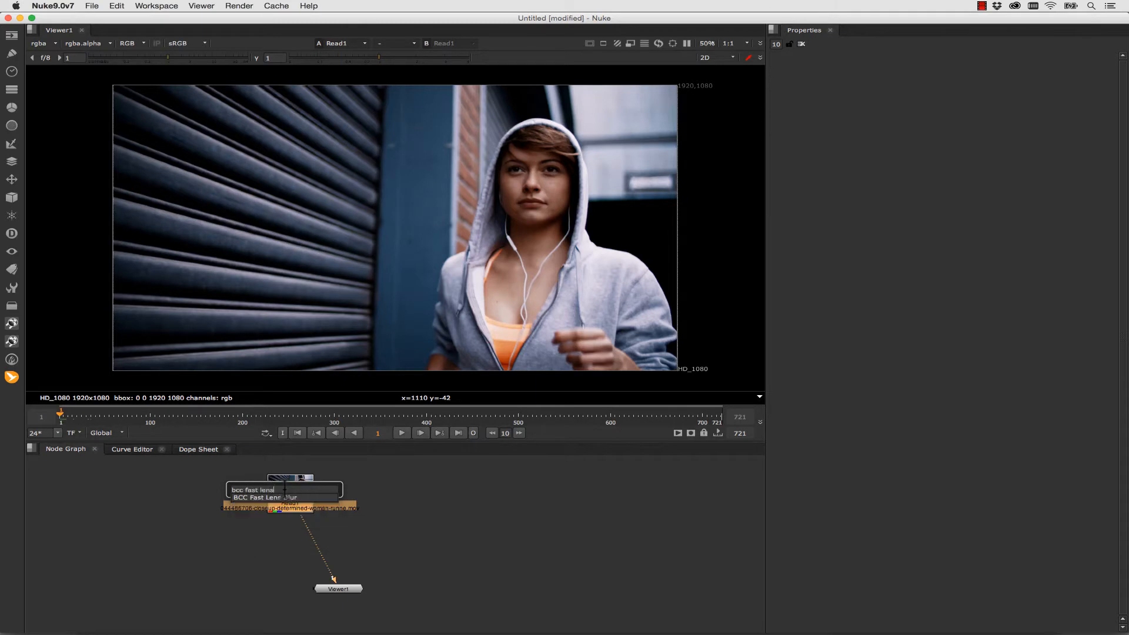
click(282, 496)
drag(311, 519, 321, 549)
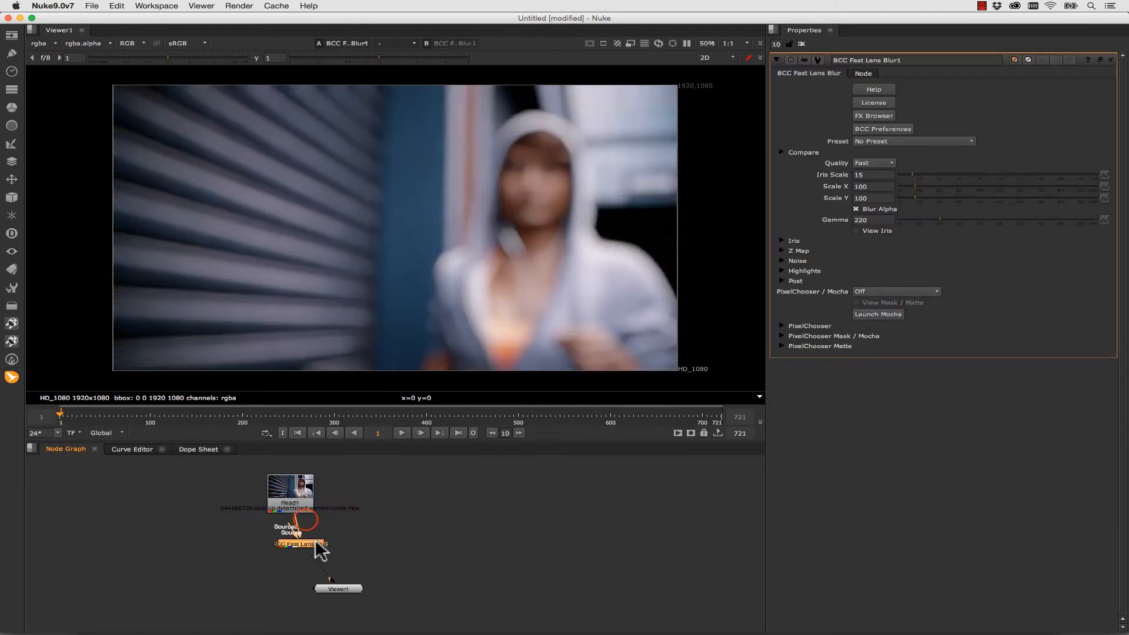
- Set the lens blur's Iris Scale to 0 and key it at frame 1
click(859, 175)
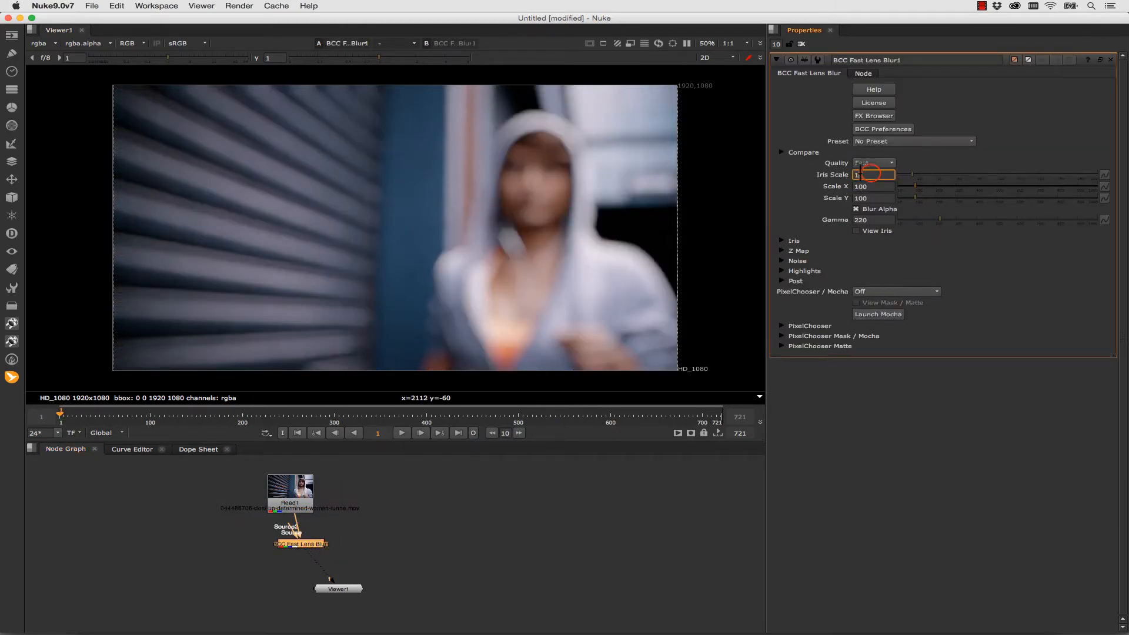
text(0)
key(Return)
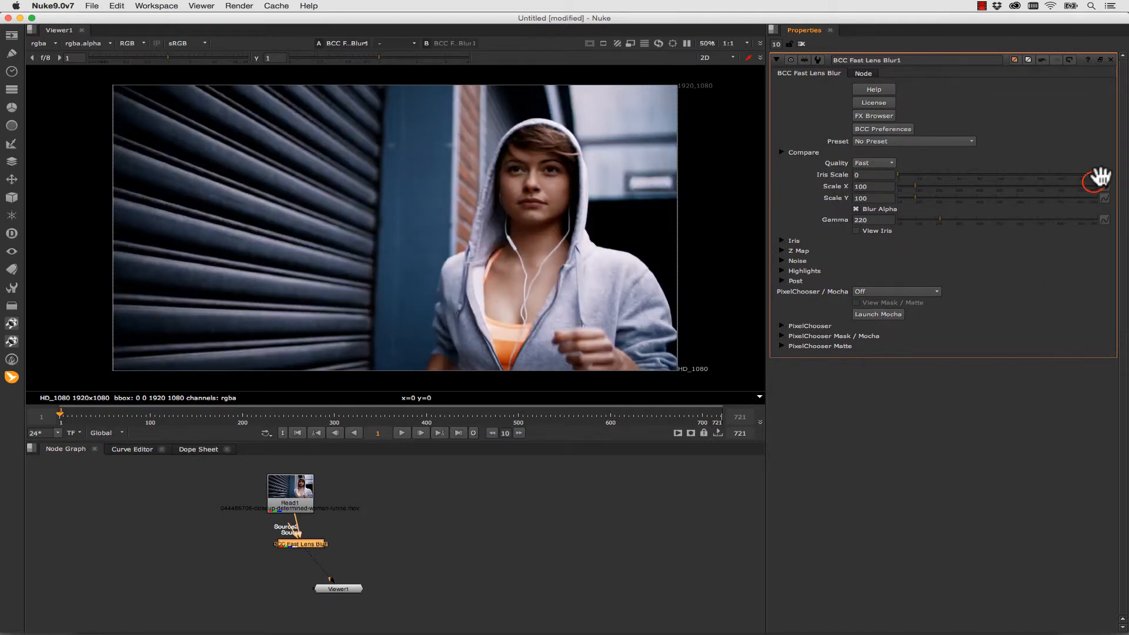
click(1103, 175)
click(1092, 183)
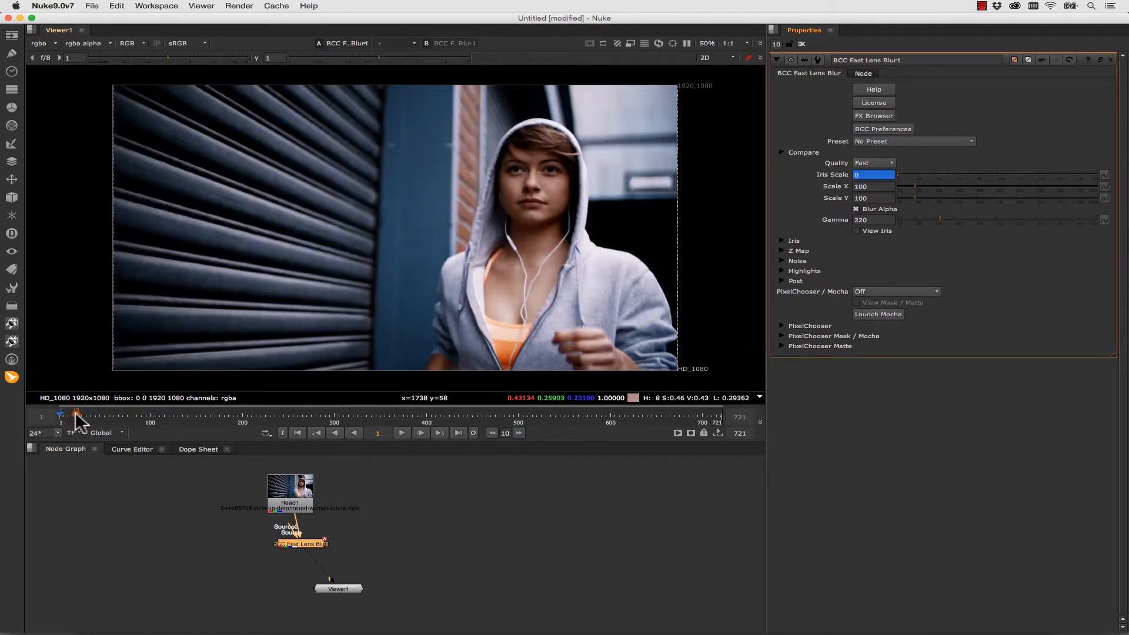
- Key the lens blur's Iris Scale at 200 on the clip's last frame, 721, and play the clip
drag(61, 413, 723, 418)
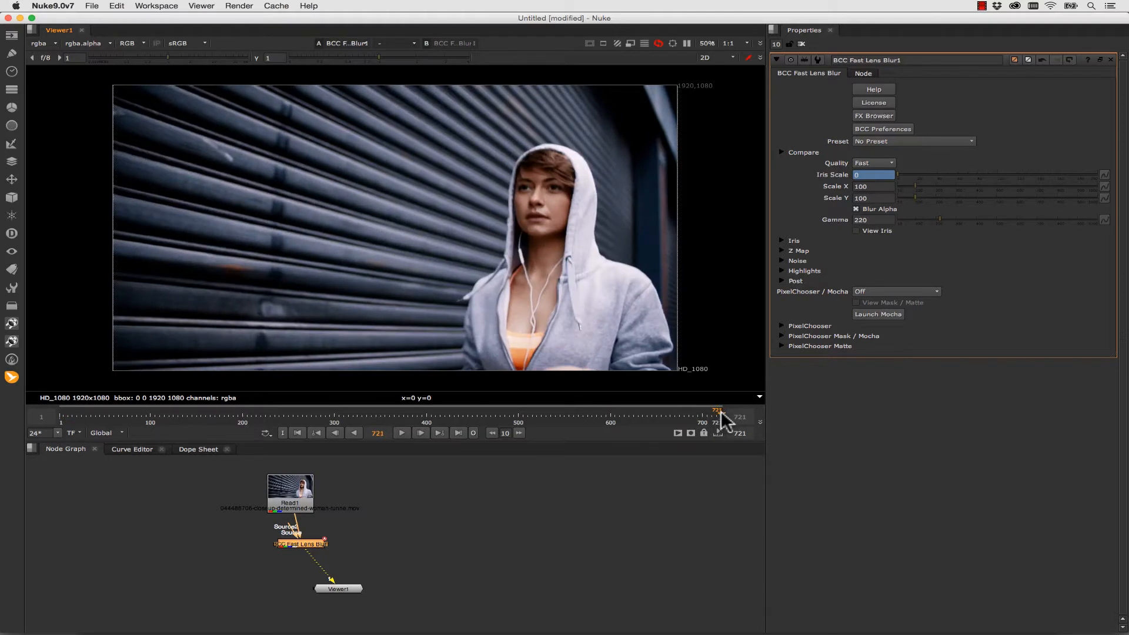
drag(898, 175, 1126, 186)
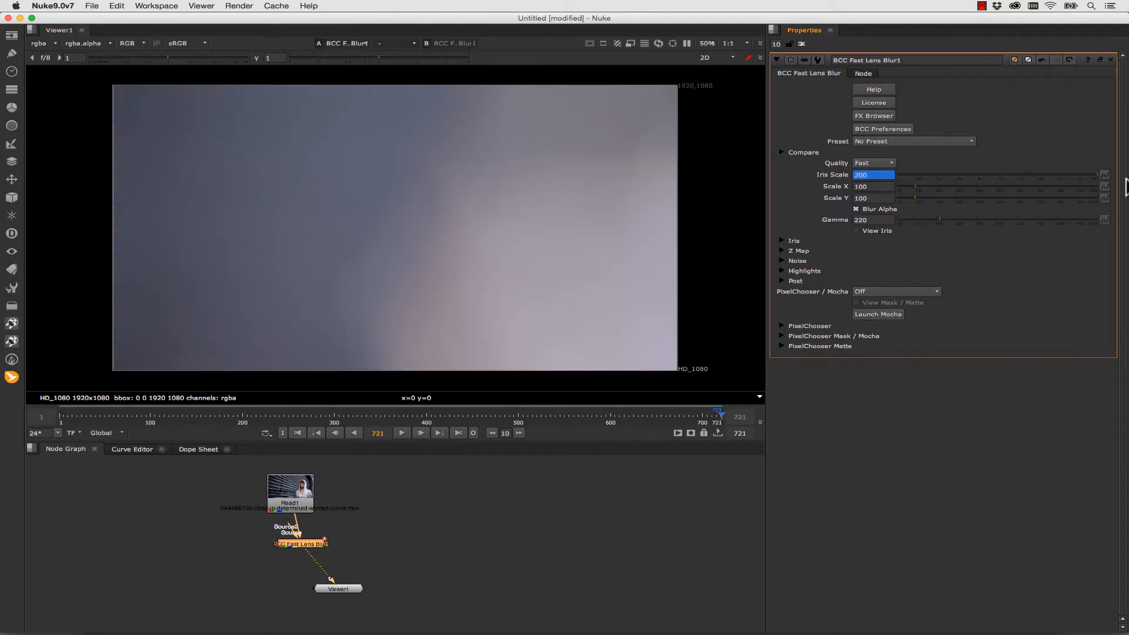
click(1101, 175)
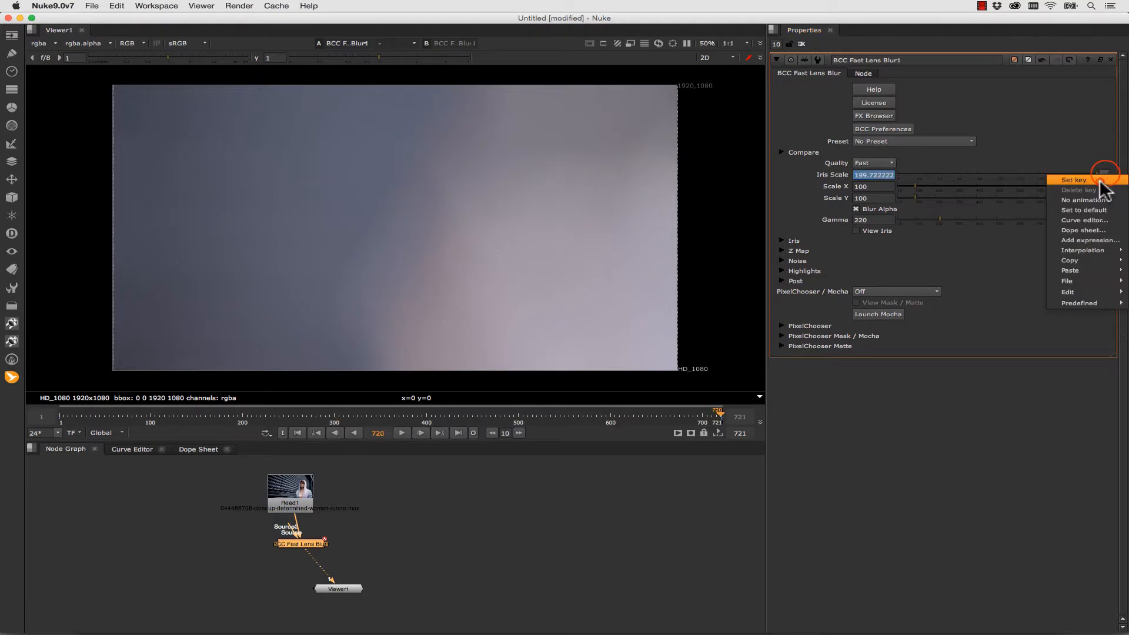
click(1101, 182)
click(722, 419)
click(401, 433)
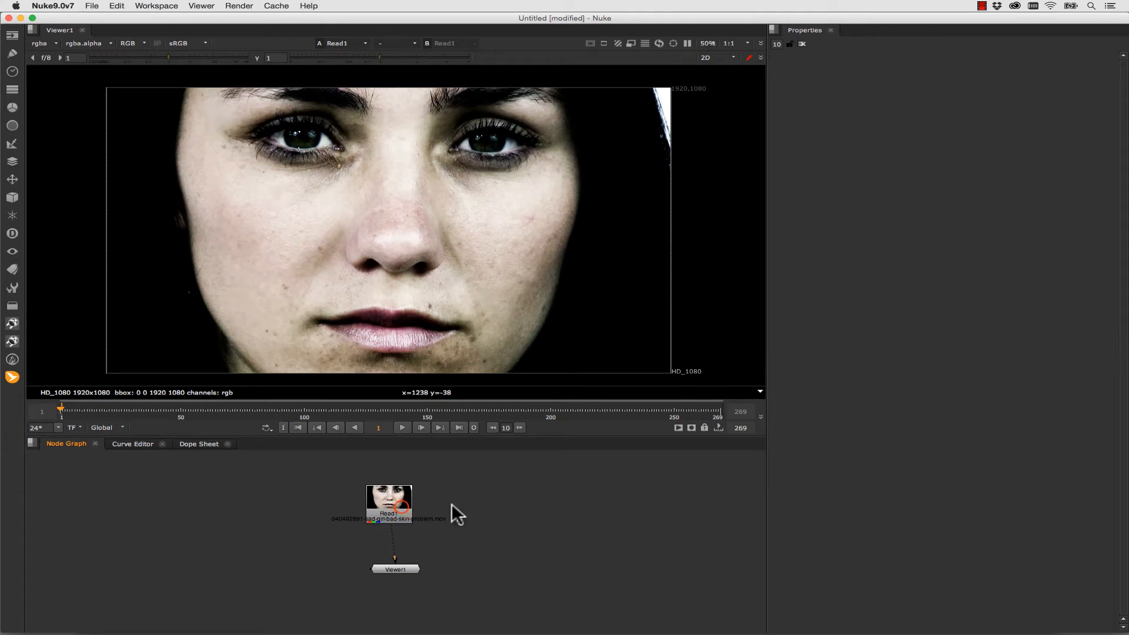
- Add a BCC Beauty Studio node between the face clip's Read node and the Viewer, spacing the nodes apart
drag(398, 506, 288, 494)
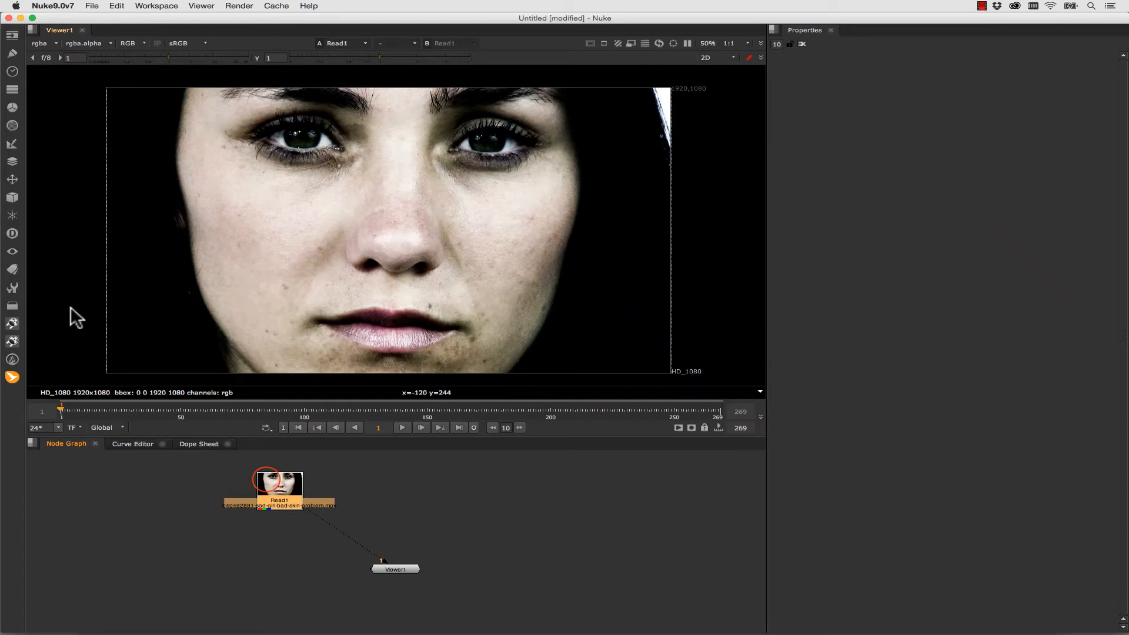
click(268, 480)
key(Tab)
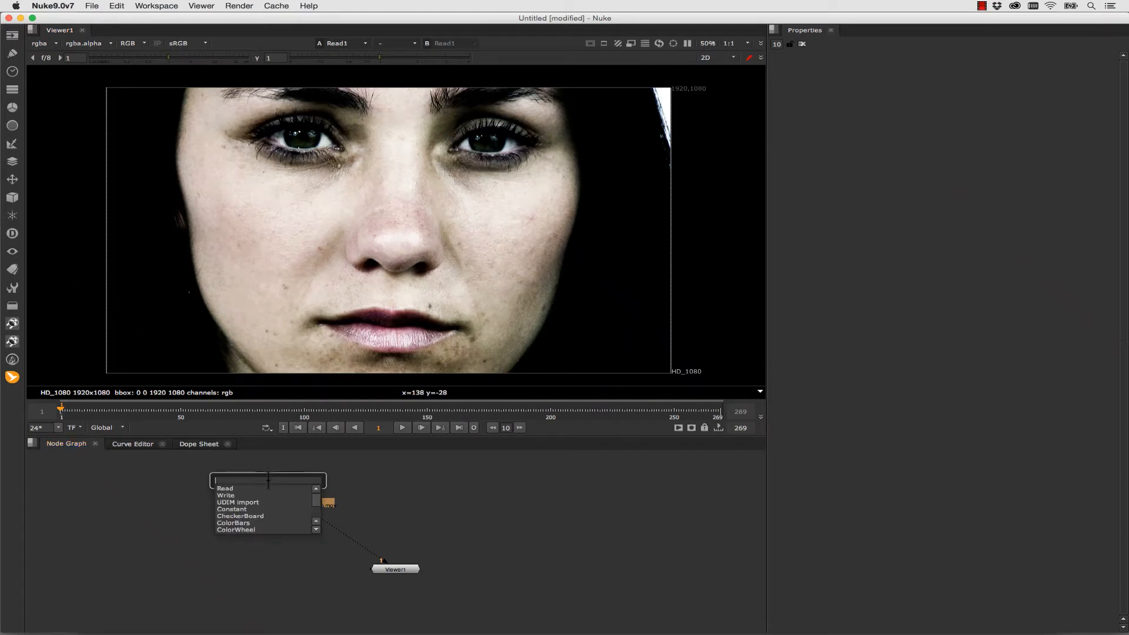
text(bcc)
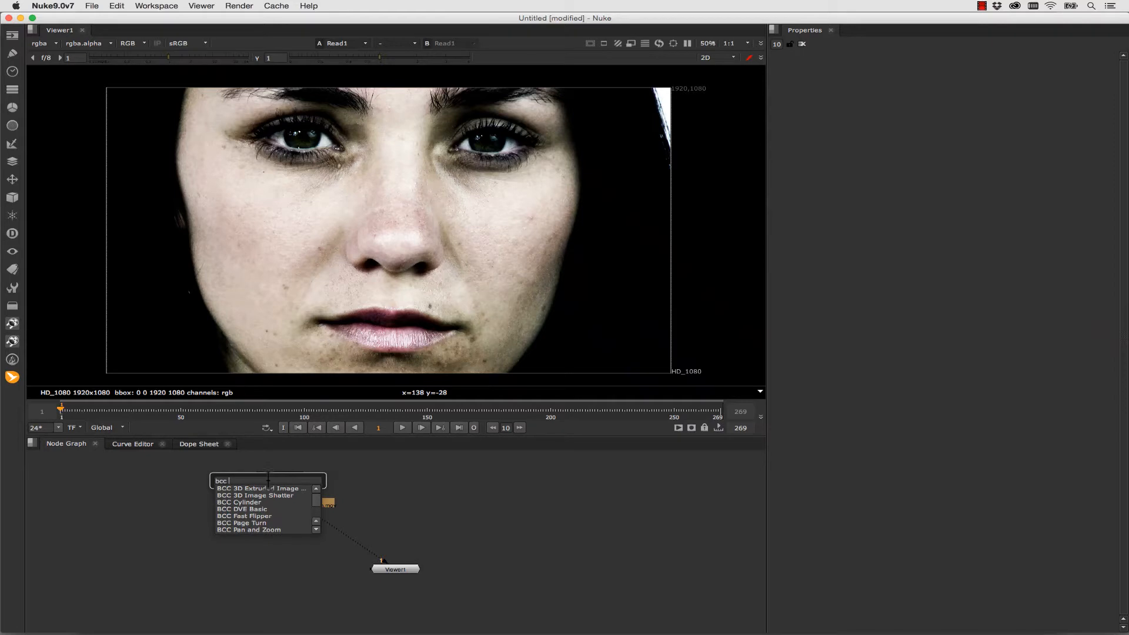
text( beauty)
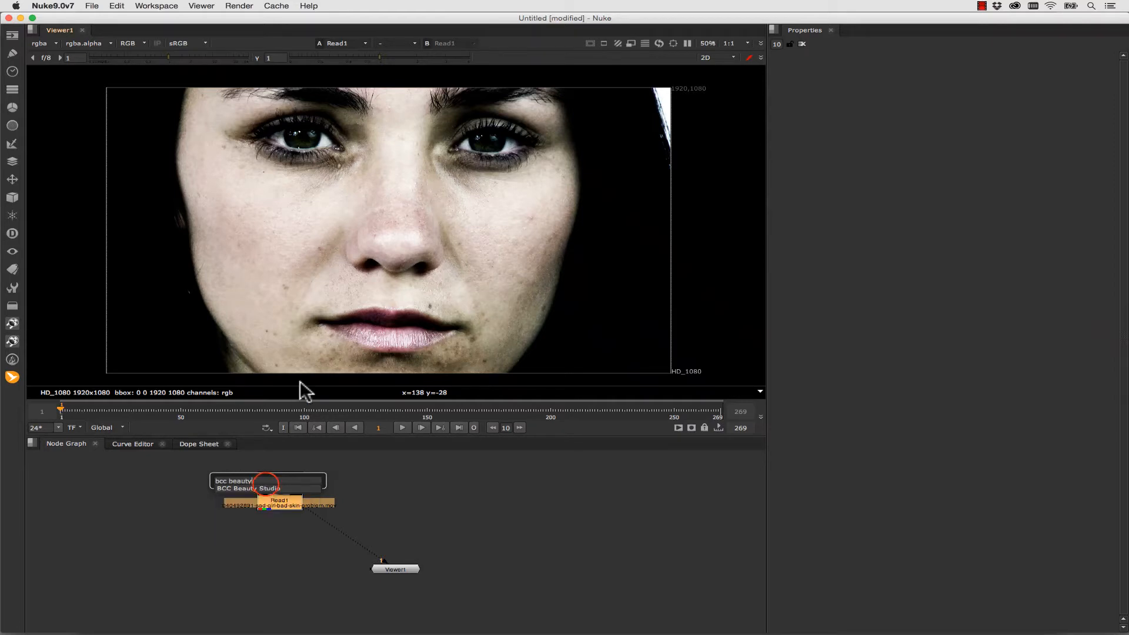
click(267, 487)
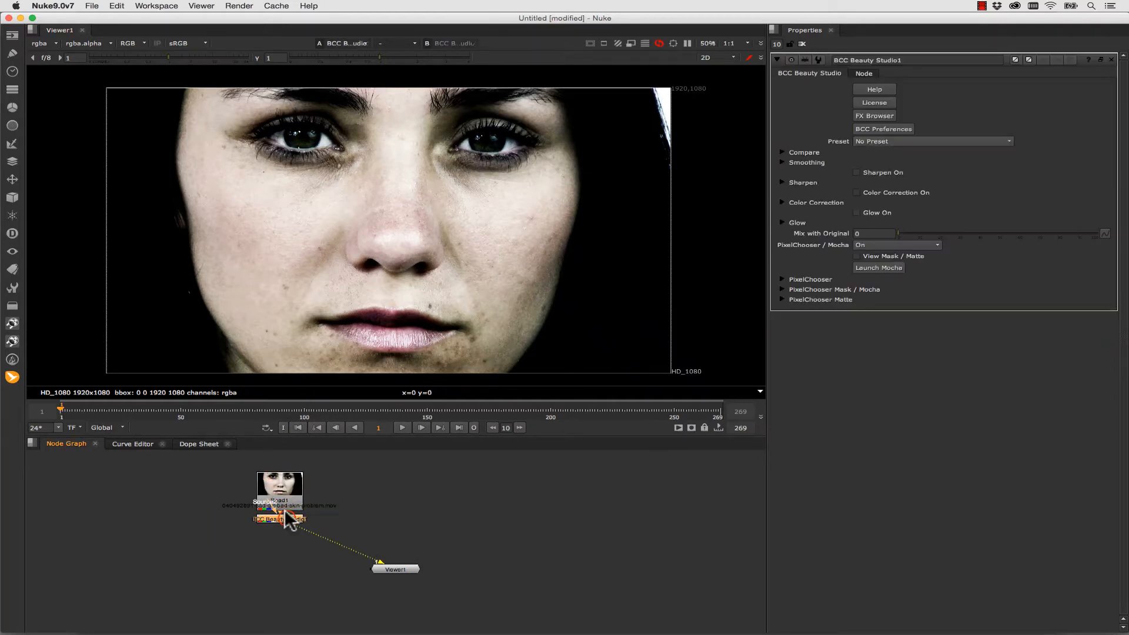
drag(286, 518, 303, 533)
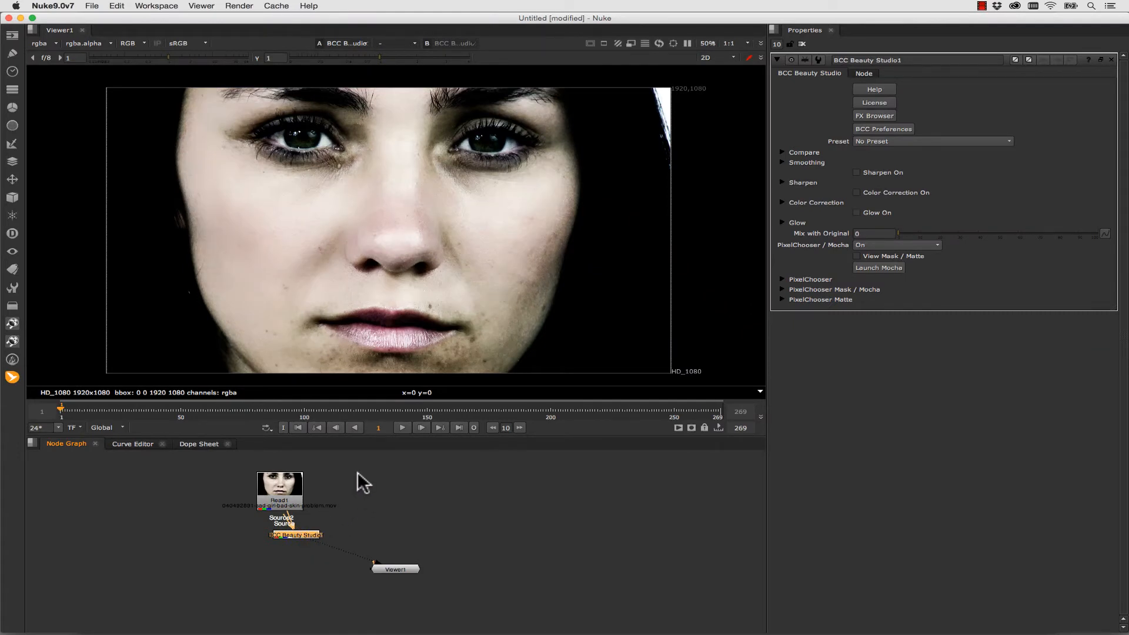
- In the PixelChooser Matte settings, sample Color A from the cheek and Color B from the skin below the corner of the mouth
click(783, 280)
click(783, 314)
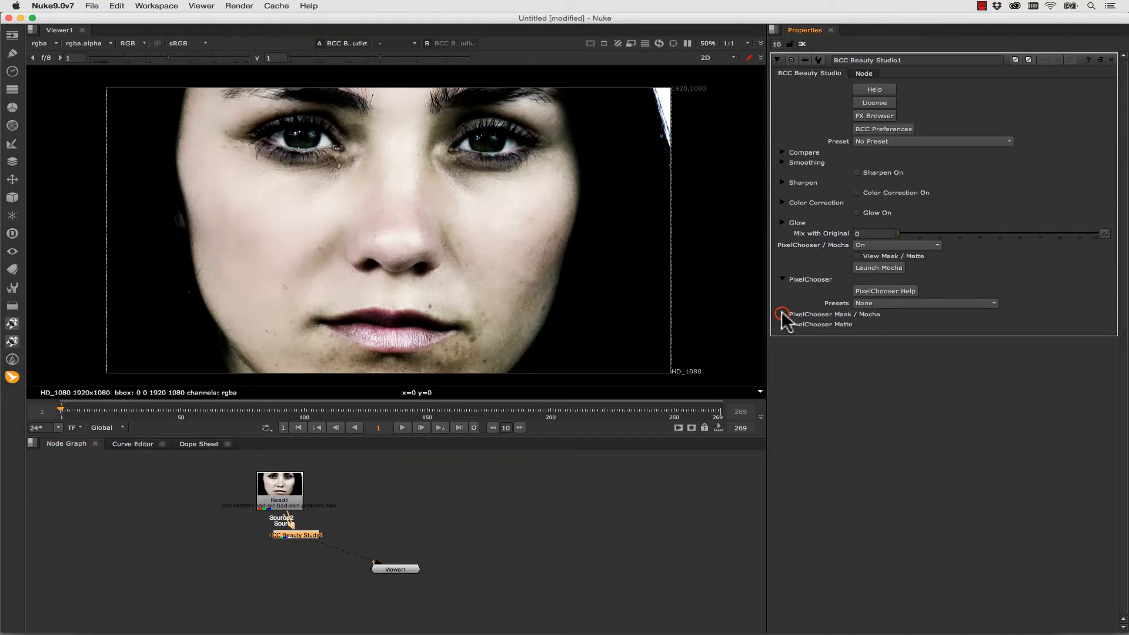
click(782, 517)
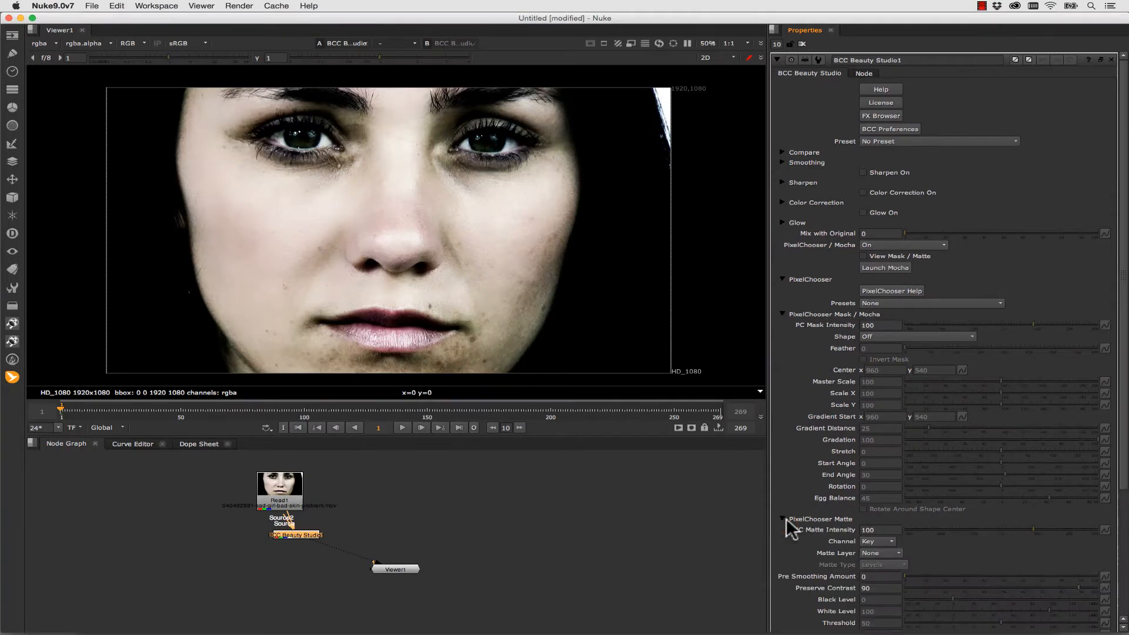
scroll(991, 553, down, 5)
click(1082, 501)
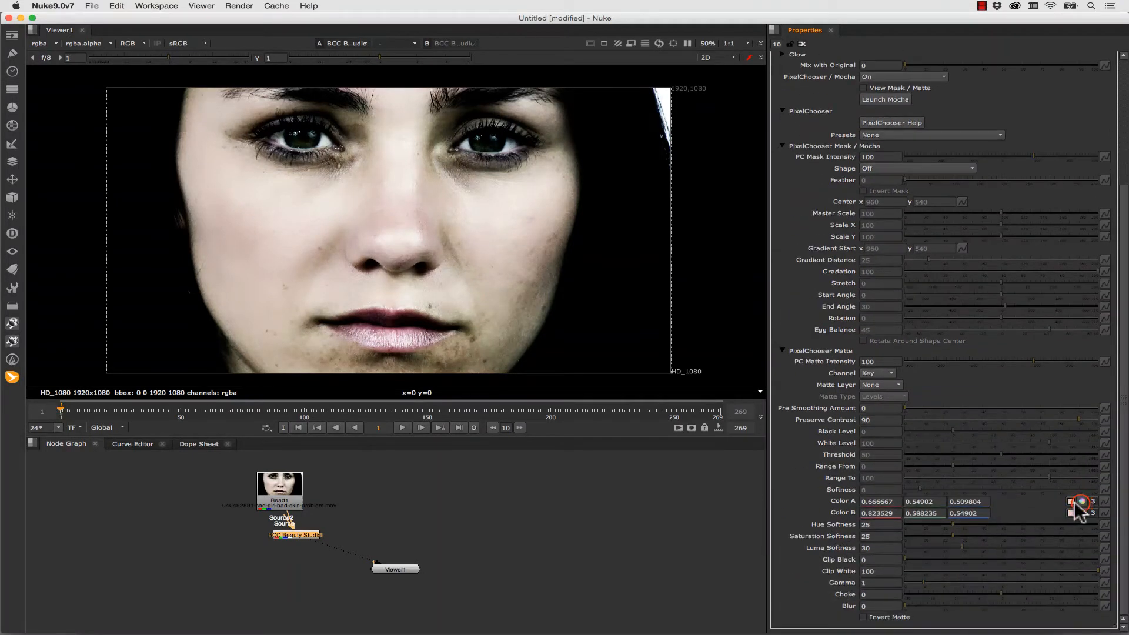
click(1070, 501)
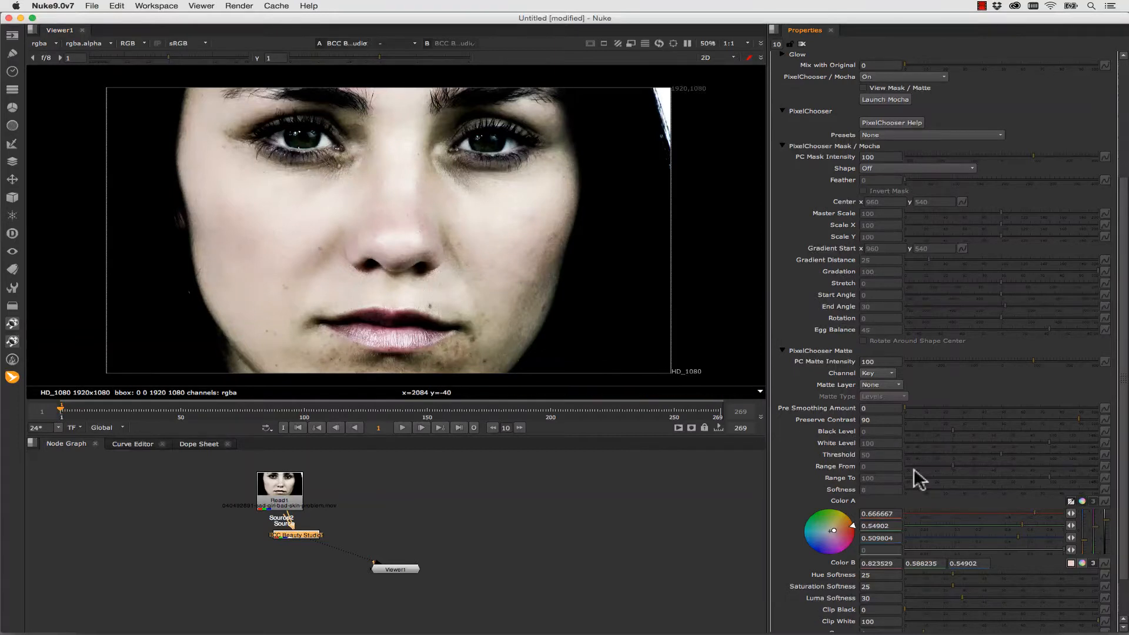
click(1070, 502)
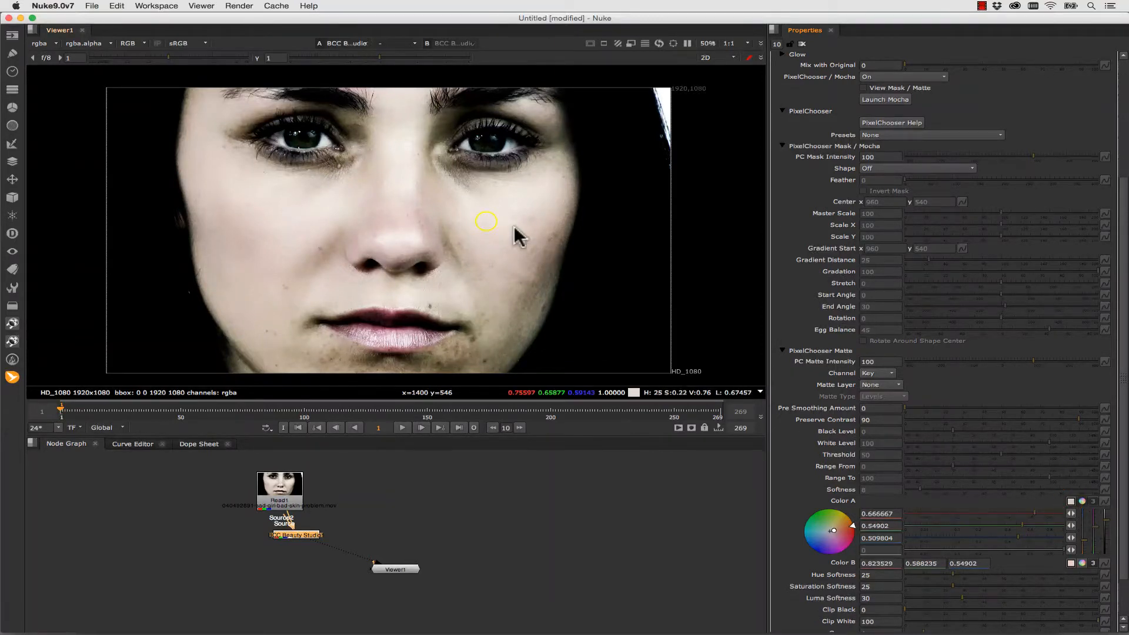
super+click(486, 221)
click(1071, 564)
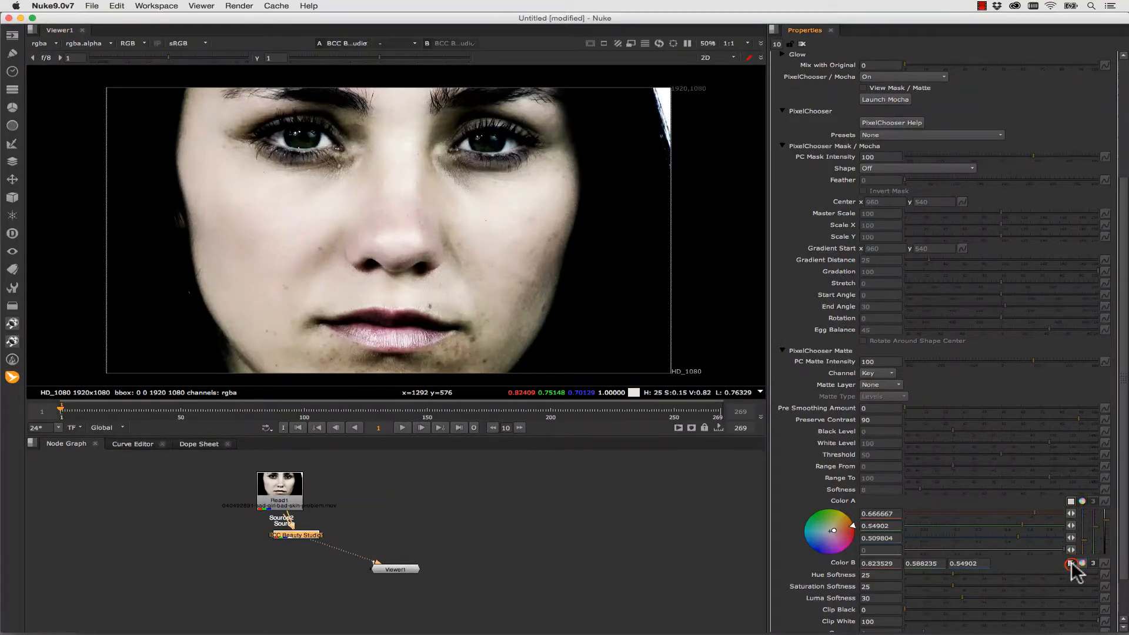
super+click(472, 336)
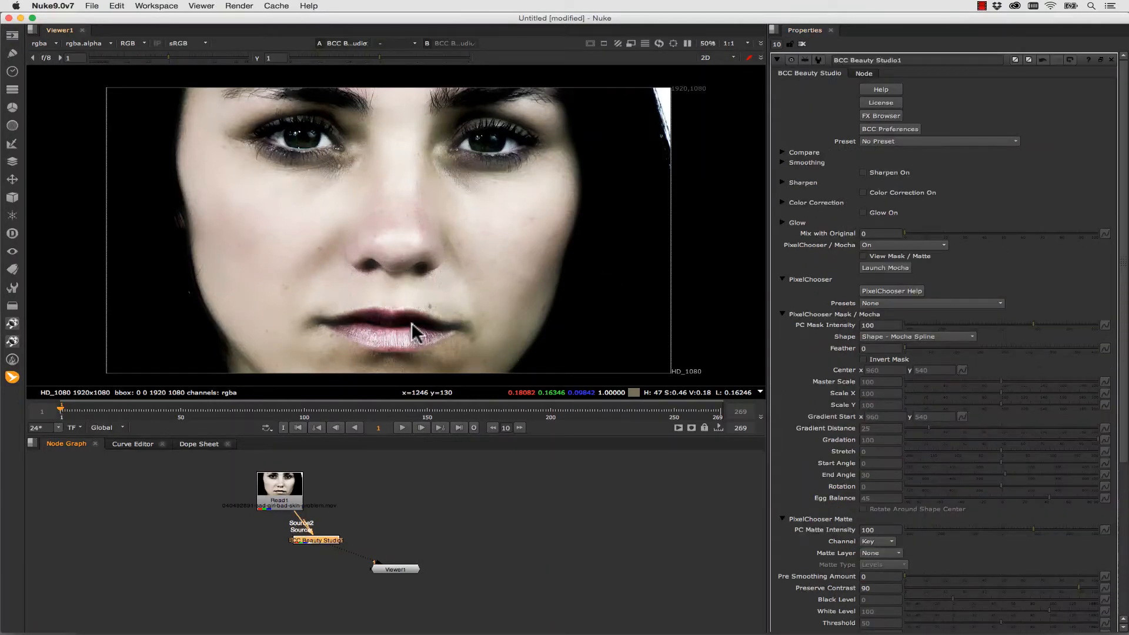
- Launch Mocha from the Beauty Studio effect to mask the face clip
click(877, 267)
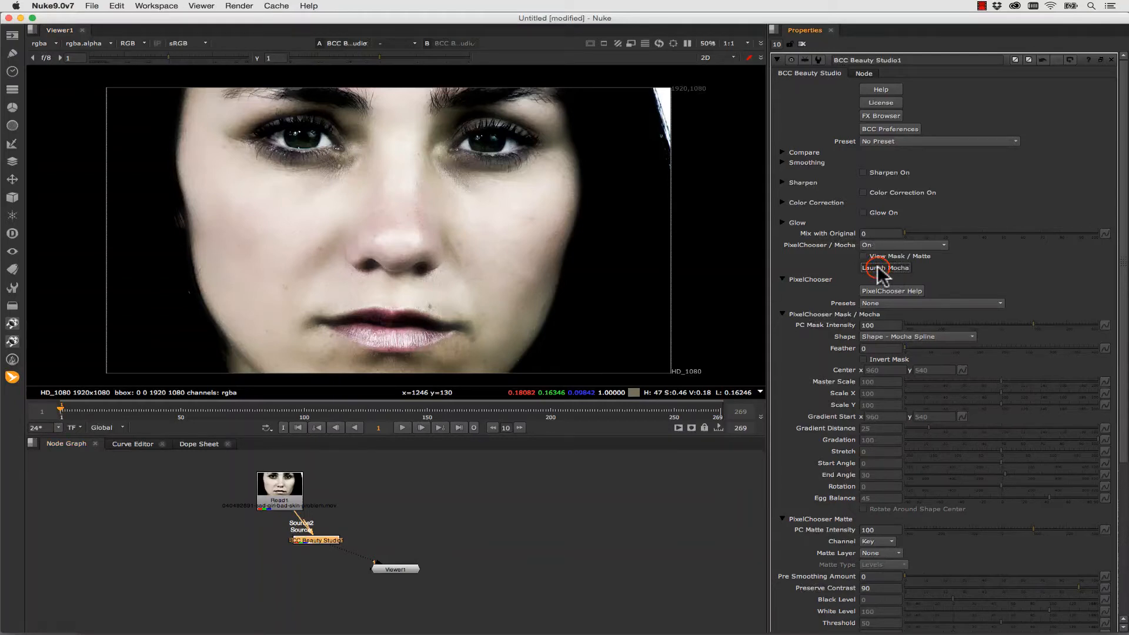
click(159, 48)
drag(702, 159, 695, 217)
click(484, 64)
- Draw a closed X-spline around the lips on a new layer
click(180, 44)
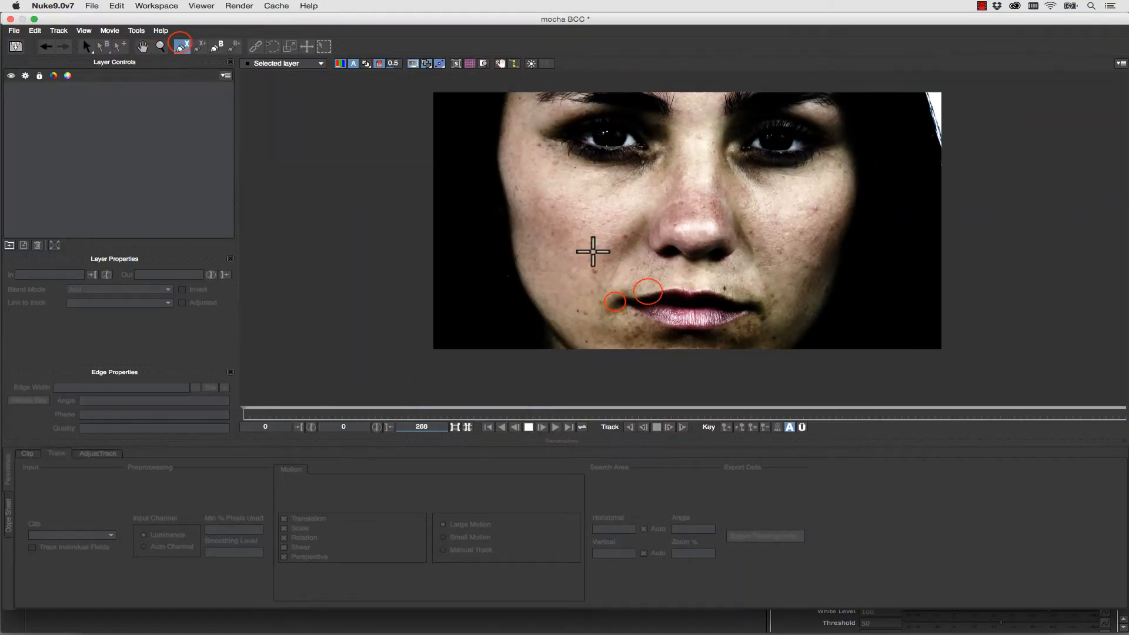
click(615, 301)
click(648, 292)
click(669, 286)
click(687, 286)
click(706, 286)
click(731, 296)
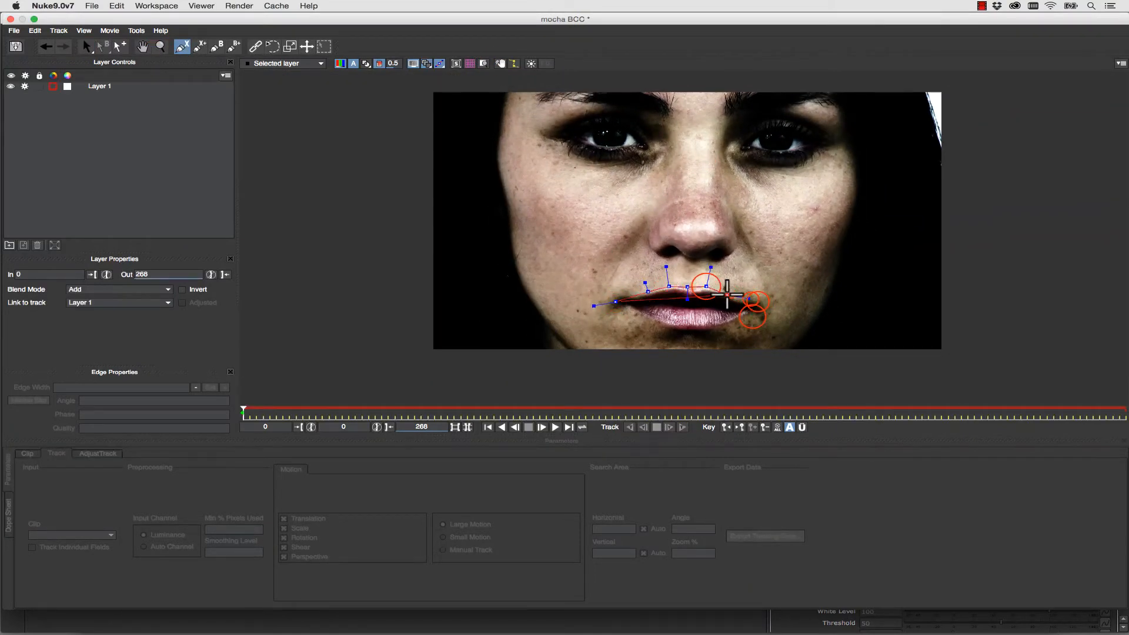
click(751, 299)
click(758, 301)
click(751, 317)
click(724, 328)
click(672, 333)
click(623, 315)
right_click(623, 306)
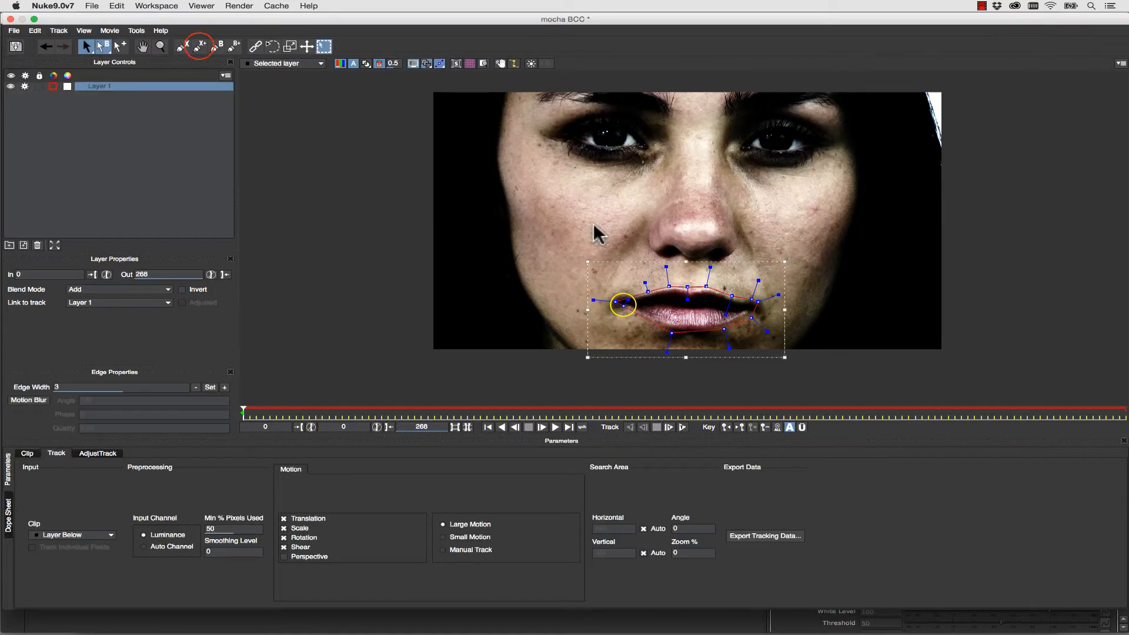
- Add a closed X-spline around the eye on the image's left side to Layer 1
click(200, 47)
click(572, 136)
click(593, 127)
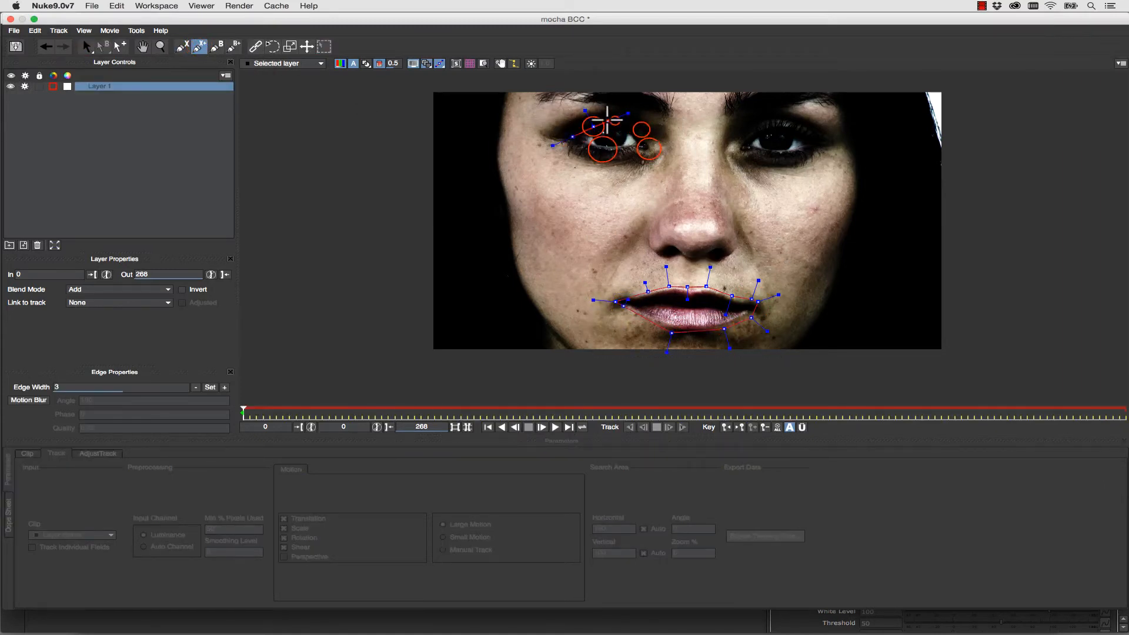
click(615, 122)
click(641, 129)
click(649, 149)
click(601, 149)
right_click(584, 142)
- Add another closed X-spline to Layer 1 around the eye on the image's right side
click(201, 46)
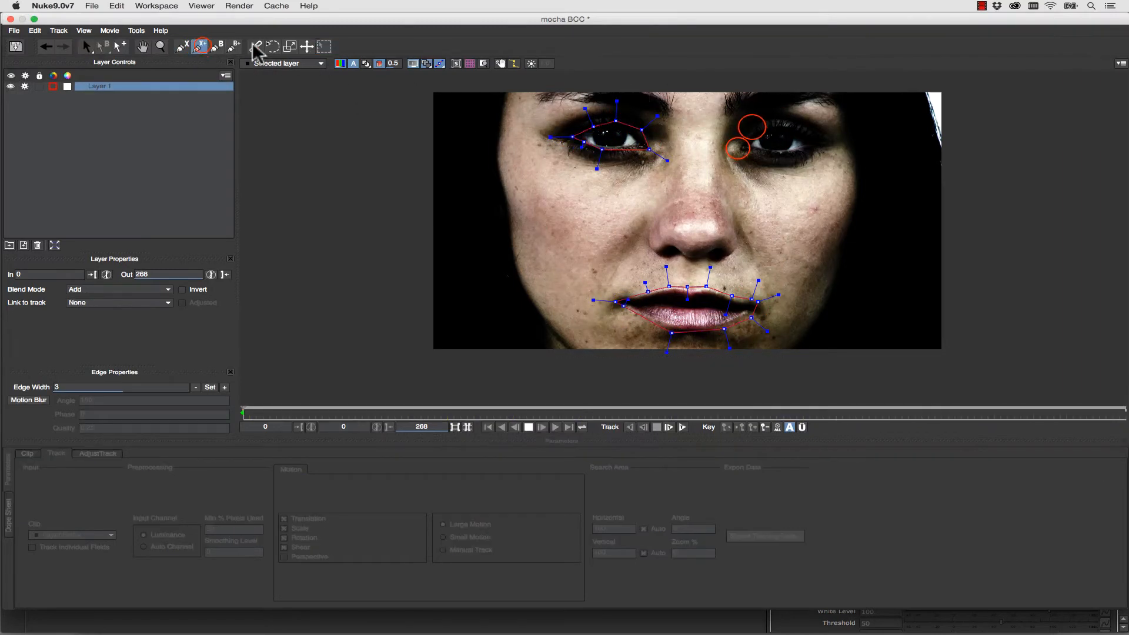
click(738, 148)
click(754, 126)
click(777, 122)
click(809, 130)
click(820, 144)
click(813, 149)
click(773, 152)
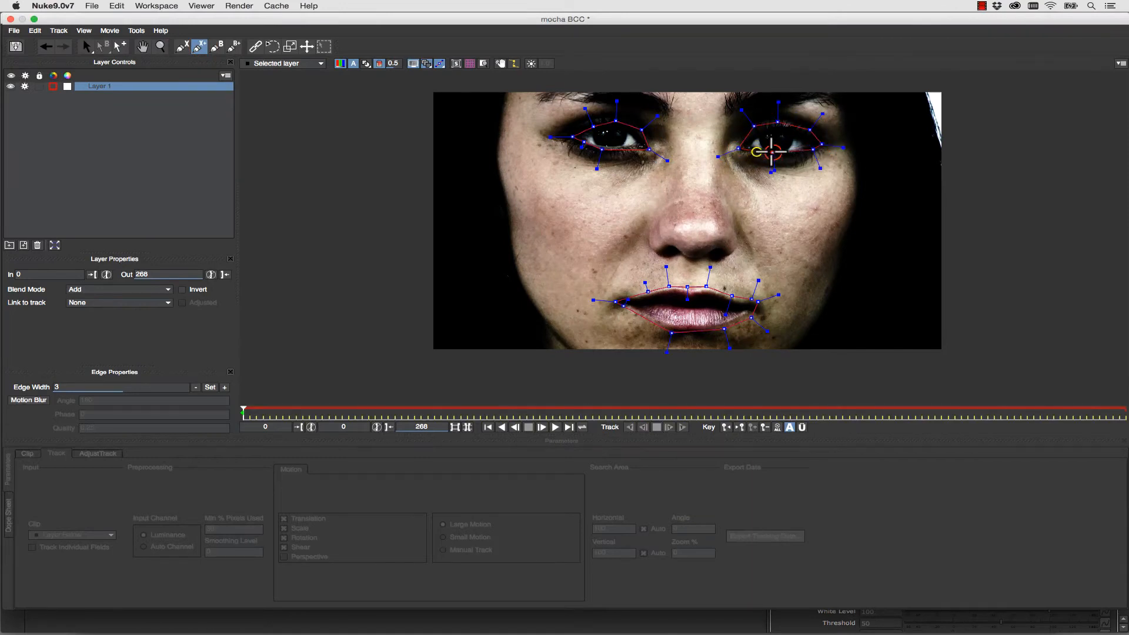
right_click(755, 151)
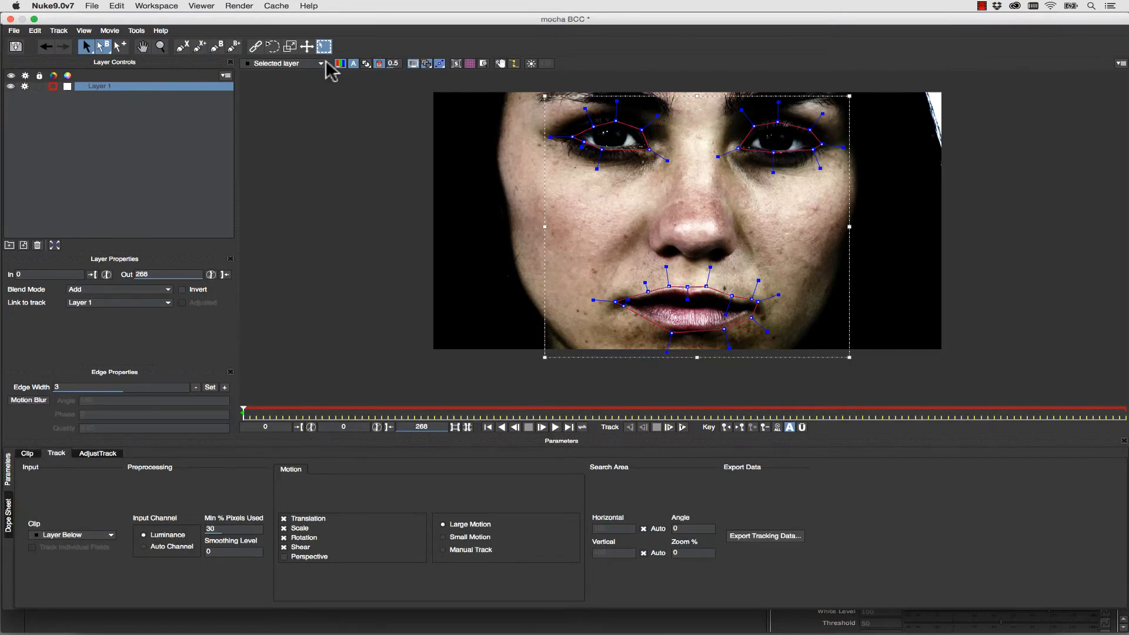
- Add a closed X-spline to Layer 1 following the outline of the whole face, extending past the image's upper and lower edges
click(199, 46)
click(612, 381)
click(544, 328)
click(506, 248)
click(506, 211)
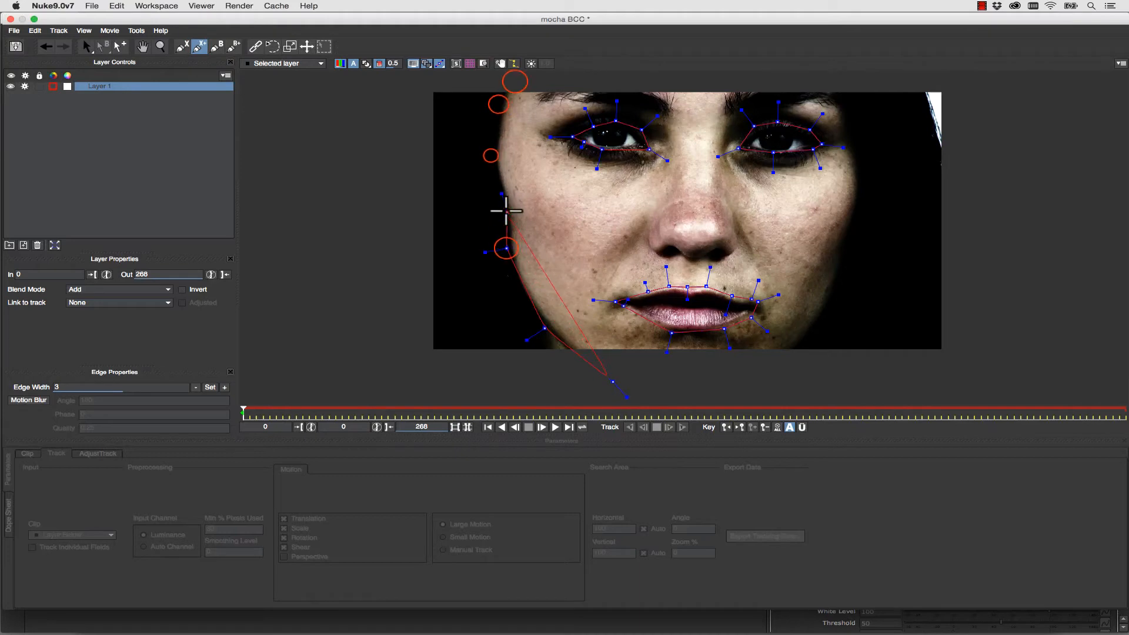
click(492, 156)
click(498, 104)
click(518, 81)
click(705, 74)
click(816, 84)
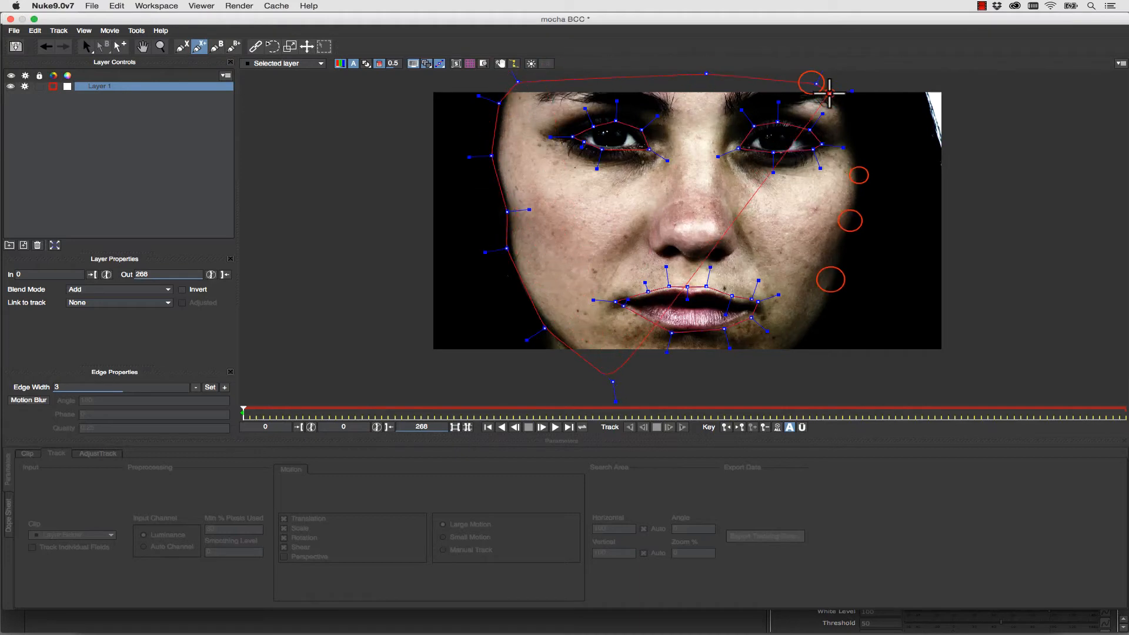
click(831, 97)
click(858, 175)
click(850, 221)
click(831, 280)
click(818, 320)
click(783, 352)
click(758, 371)
right_click(757, 372)
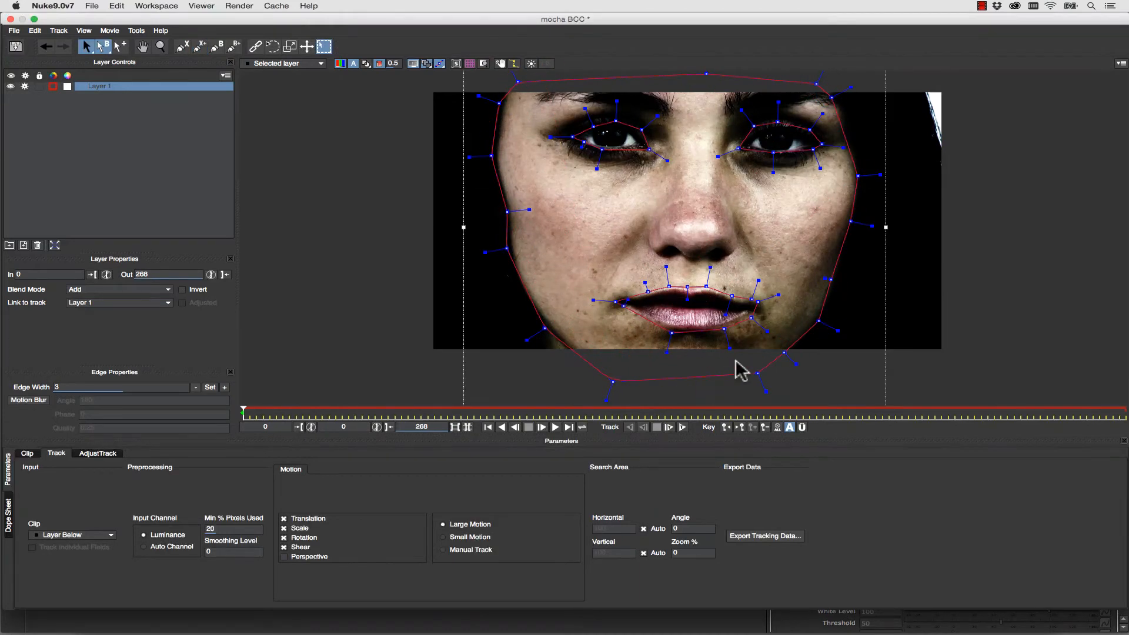
- Track Layer 1 forward, save the mocha project and return to Nuke
click(682, 427)
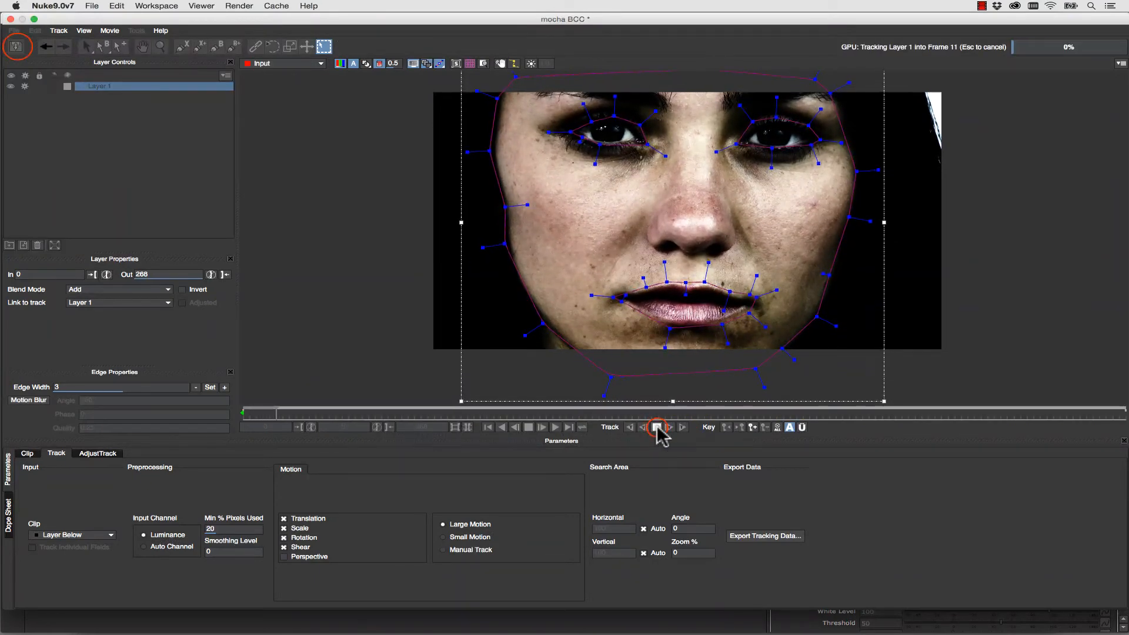
click(17, 48)
click(11, 19)
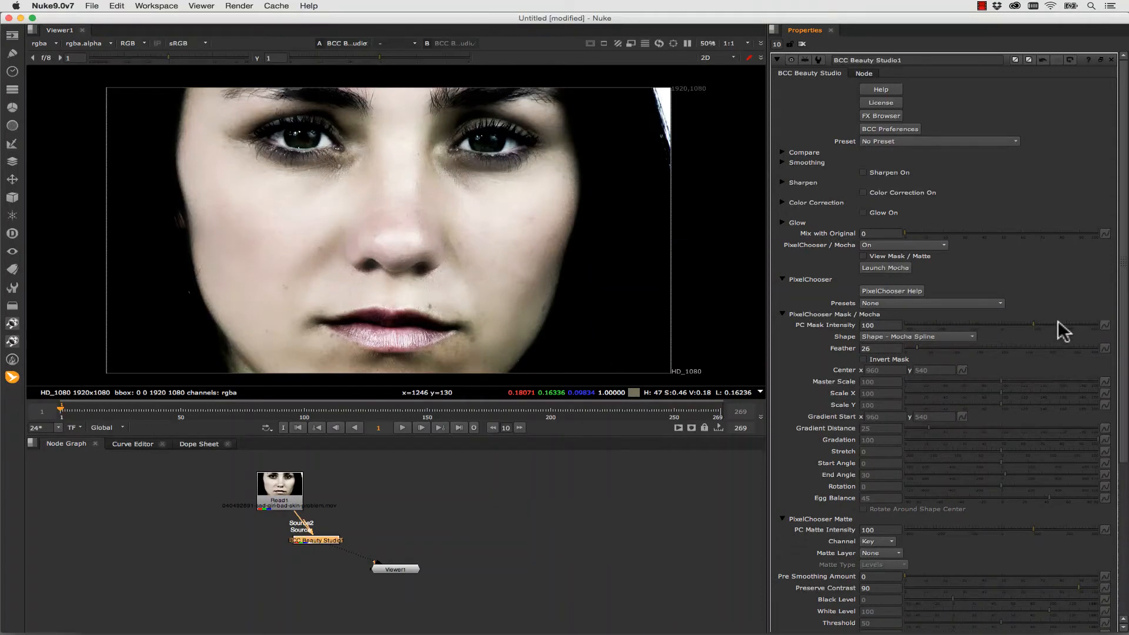
- Expand the Beauty Studio effect's Smoothing and Color Correction settings to examine controls such as Master Amount
click(782, 163)
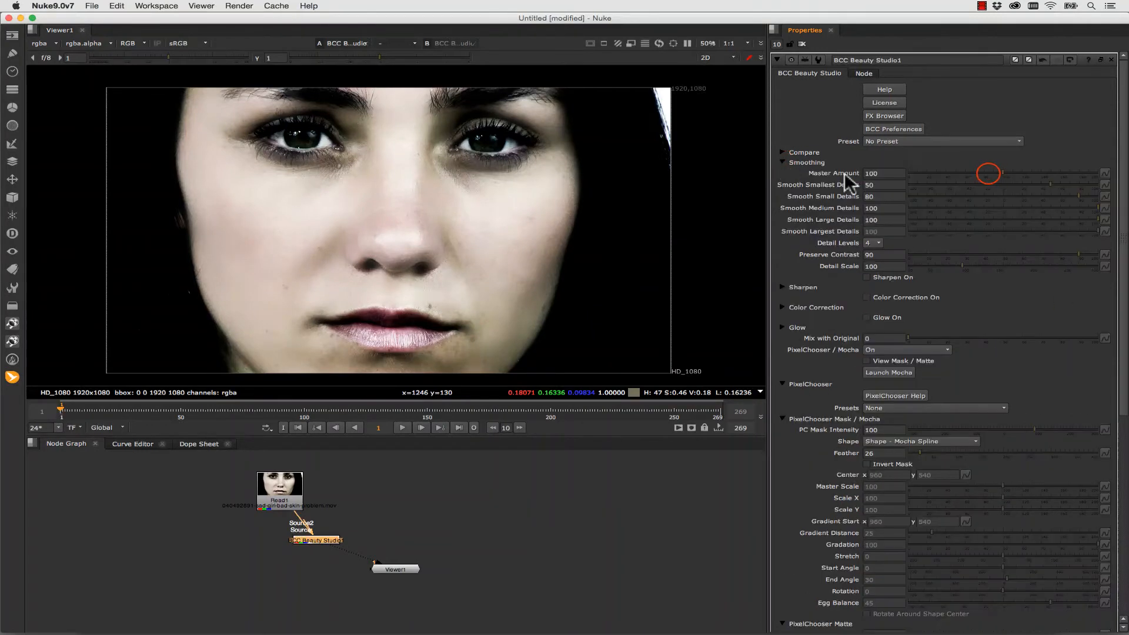
drag(979, 170, 1053, 170)
click(826, 307)
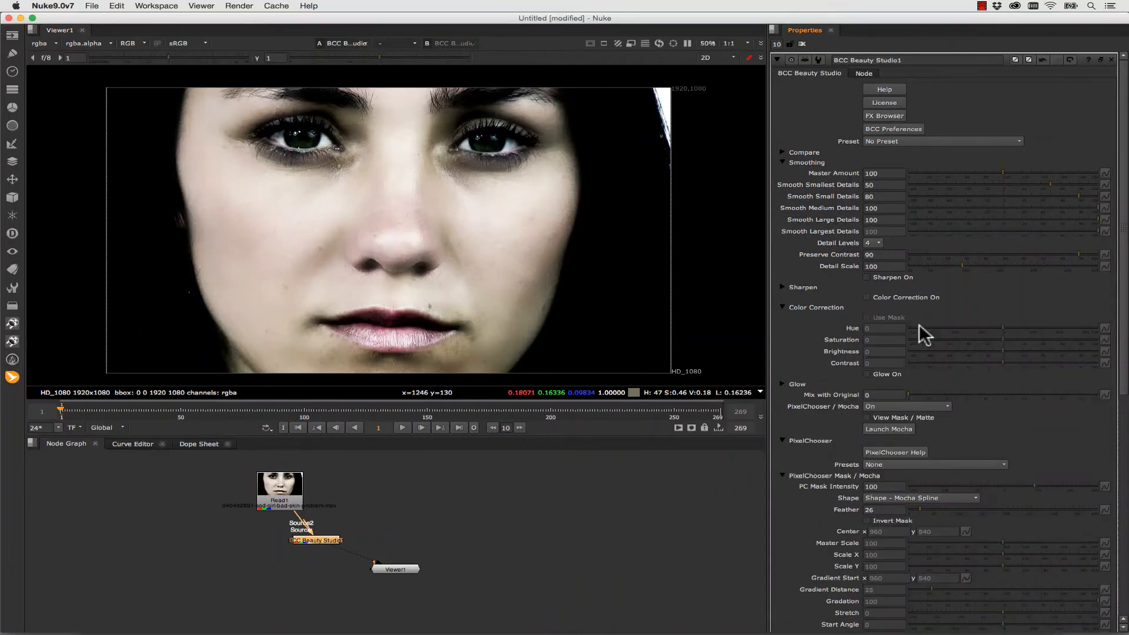
- Check the smoothed face at frame 102, return to frame 1, and enable Color Correction with Saturation at 29
click(309, 410)
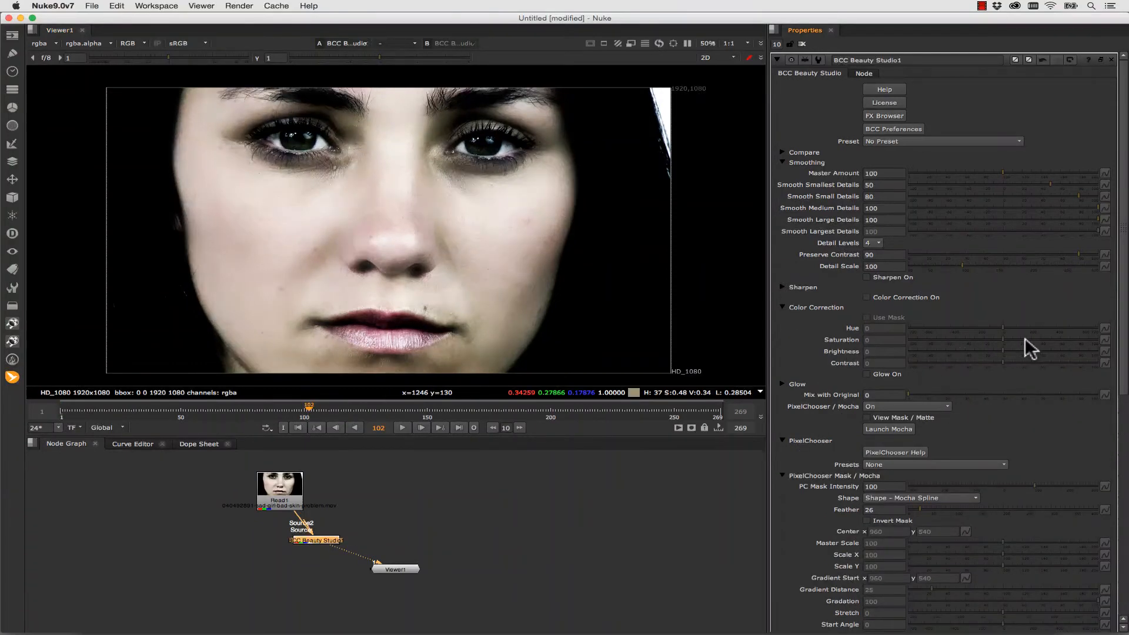
click(61, 411)
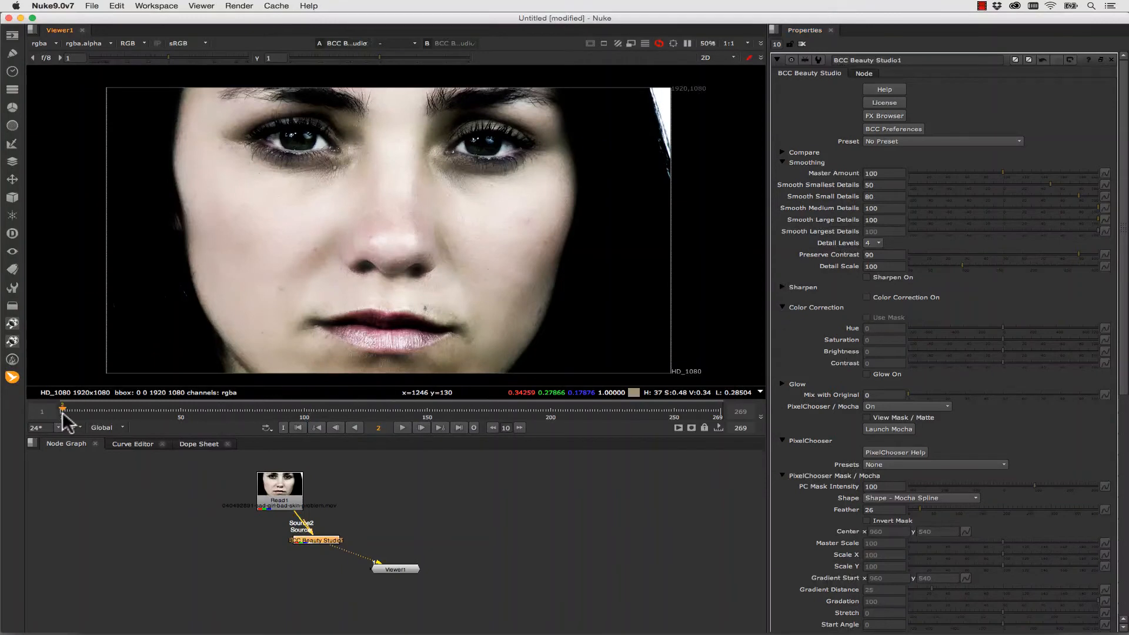
click(866, 297)
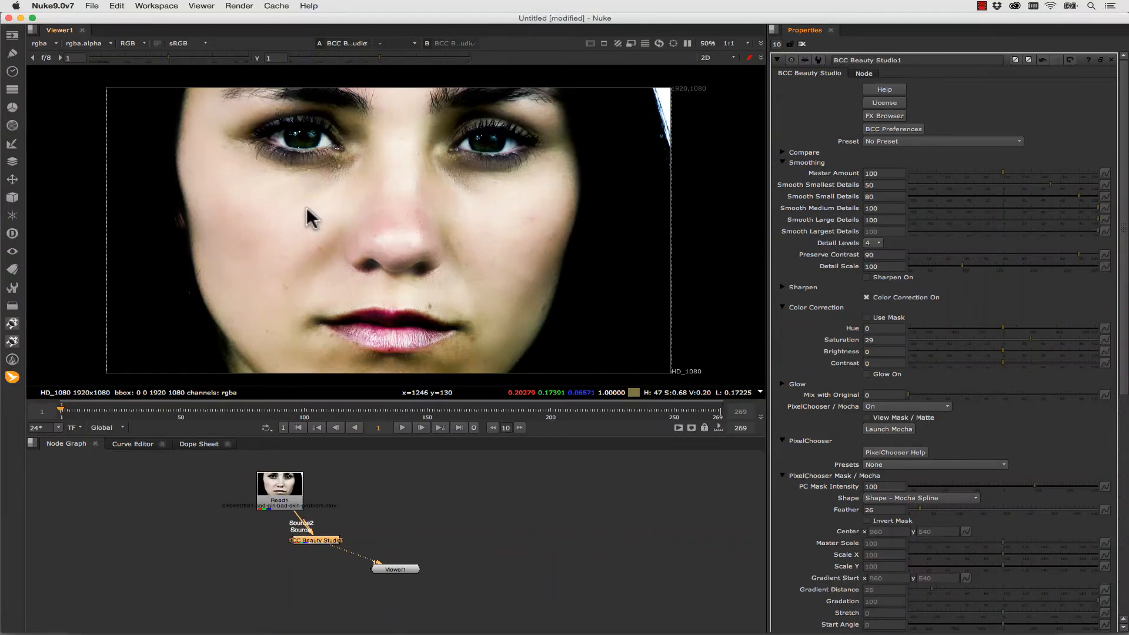
- Connect the original Read1 clip to the viewer's second input alongside the Beauty Studio result
click(286, 485)
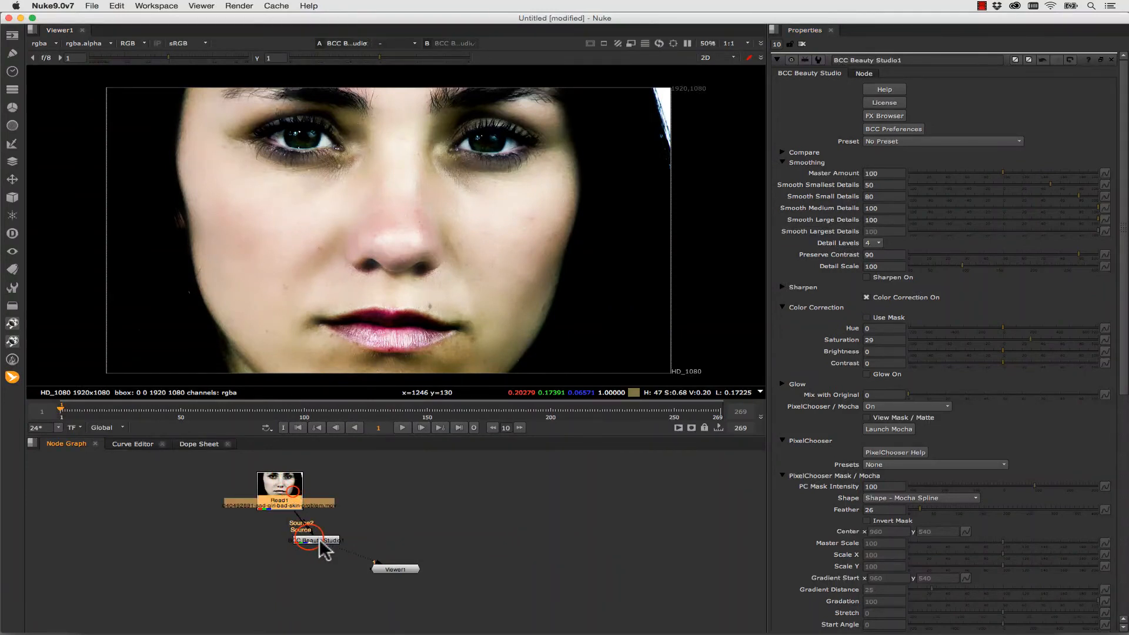
key(2)
click(382, 568)
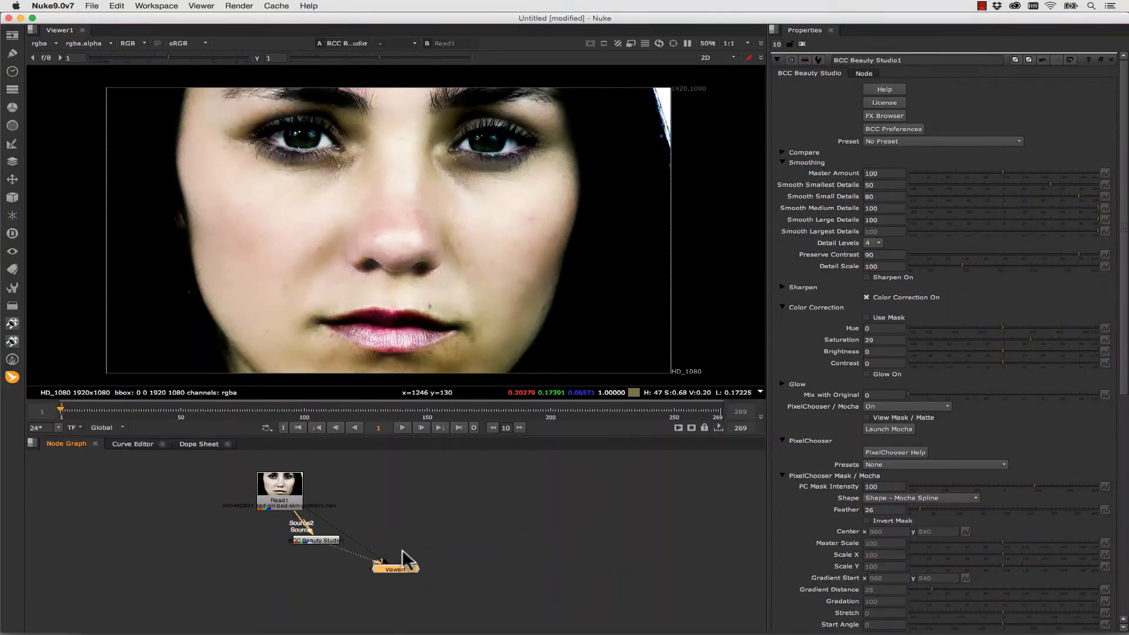
- Expand the Beauty Studio effect's Compare settings and choose a Compare Mode
click(780, 152)
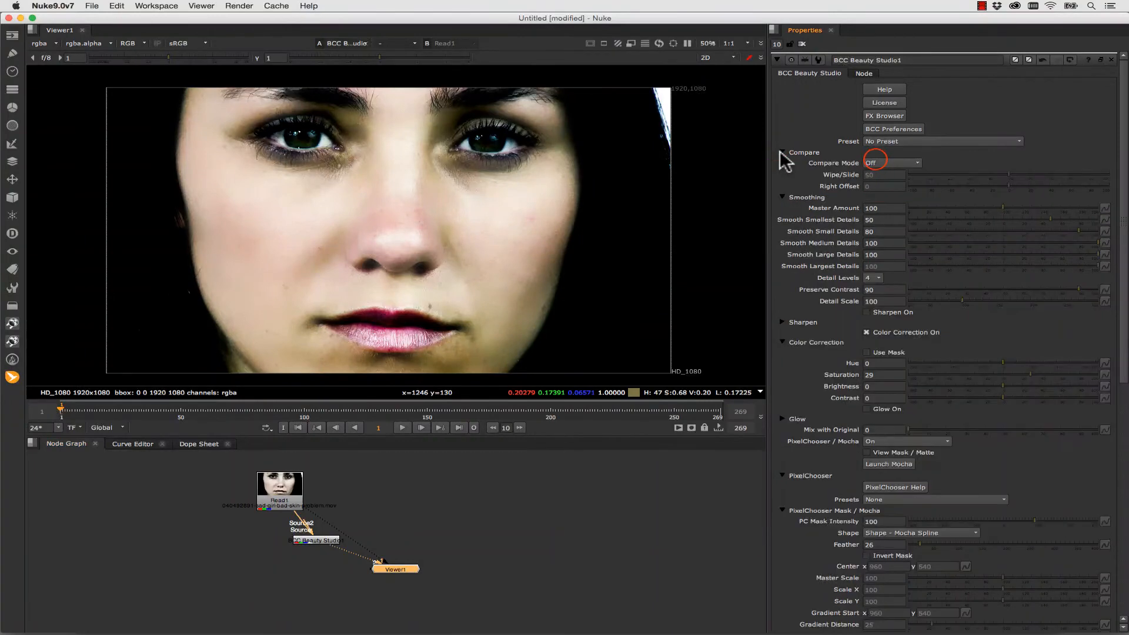
click(888, 163)
click(883, 175)
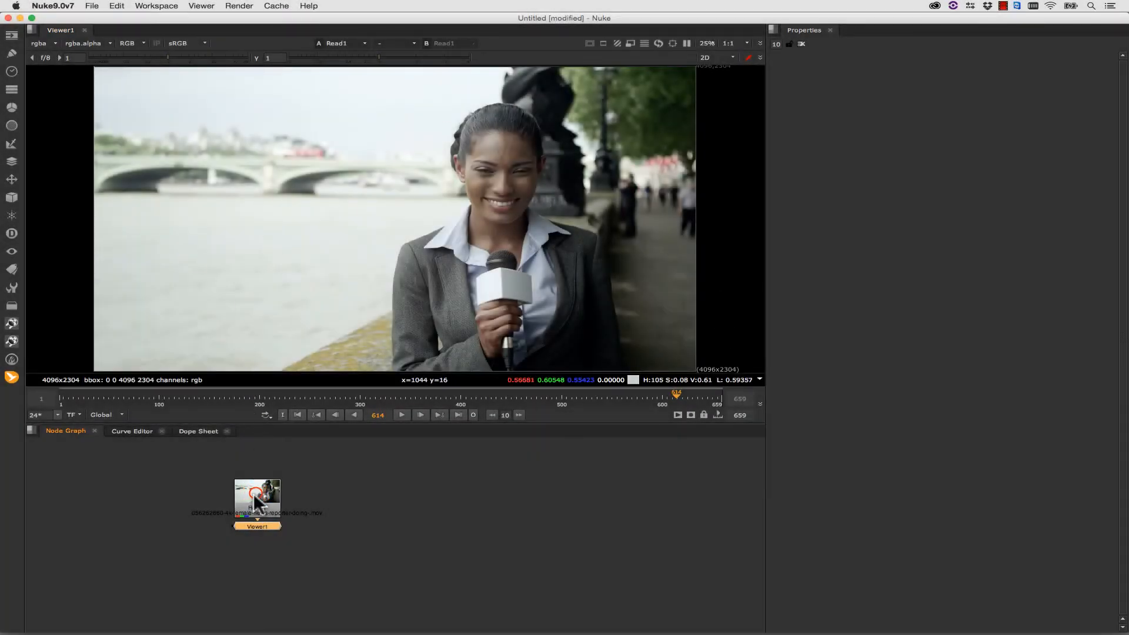
- Space out the news reporter clip's Read1 and Viewer1 nodes and insert a BCC Title Studio node between them
drag(253, 494, 263, 474)
drag(262, 528, 299, 552)
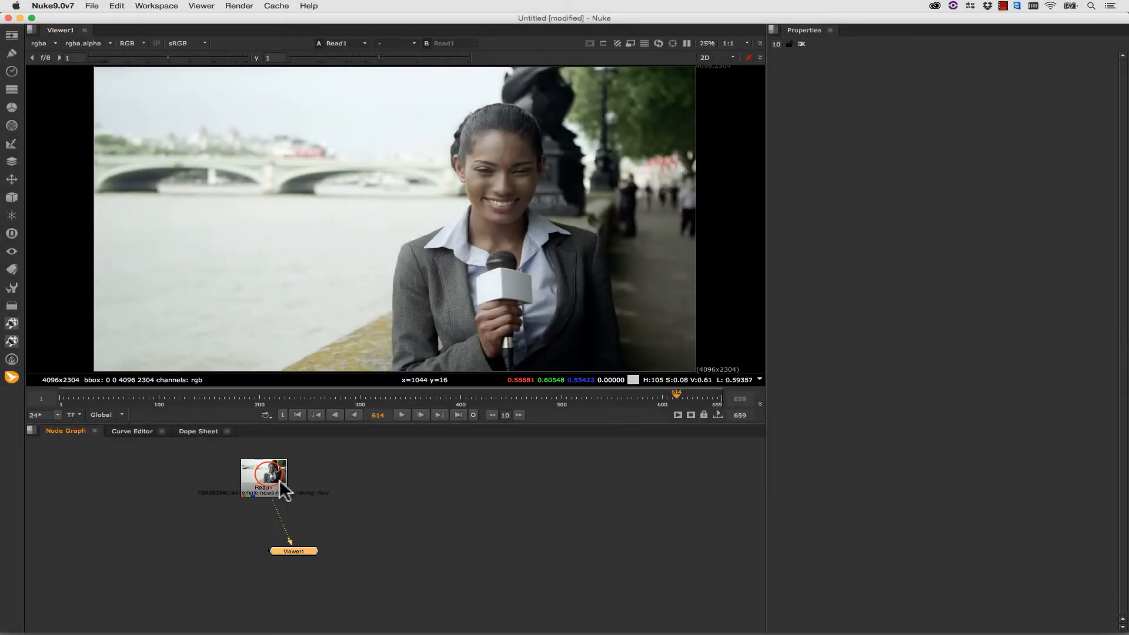
click(267, 463)
key(Tab)
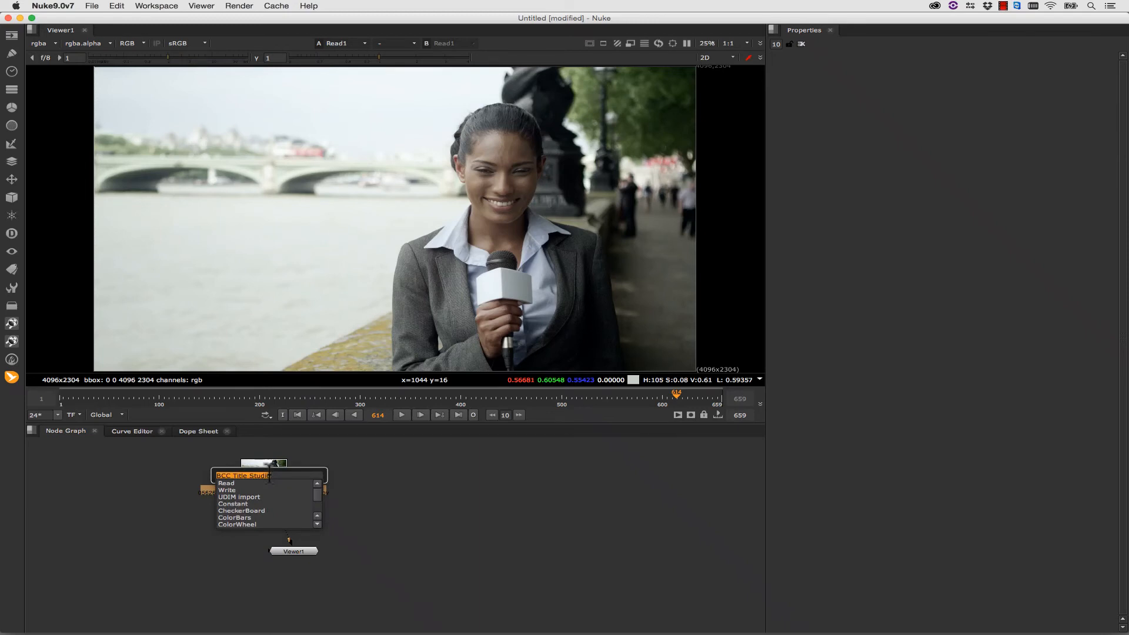
text(bcc title)
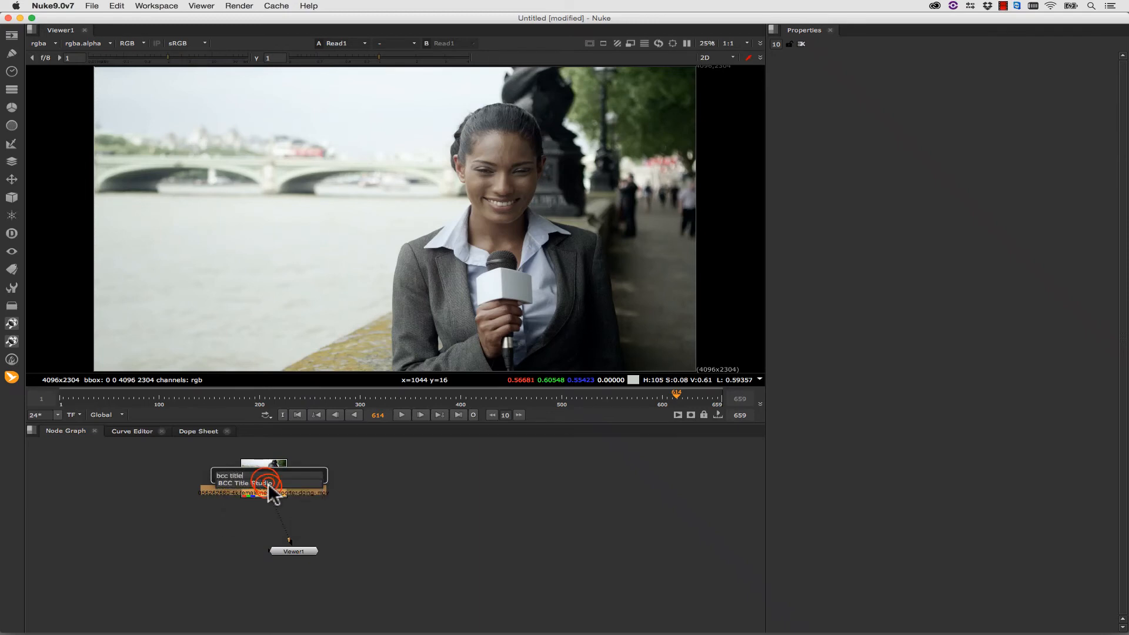
click(268, 484)
drag(258, 497, 274, 517)
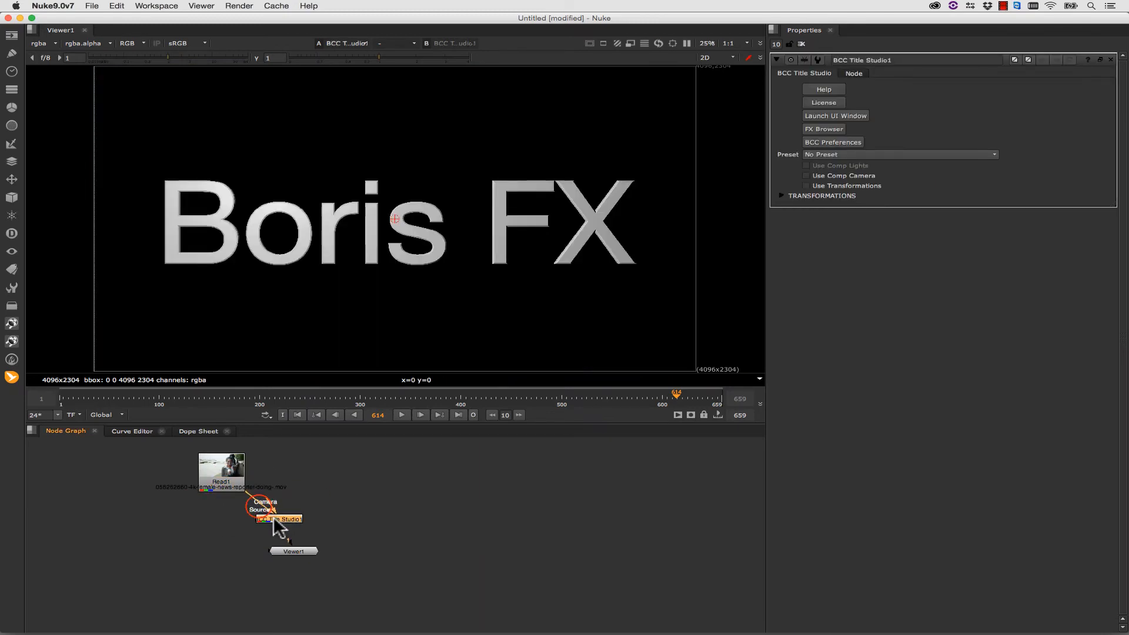
- Preview the Rounded Lower Thirds.bsp preset for BCC Title Studio along its timeline and select it for text editing
click(835, 116)
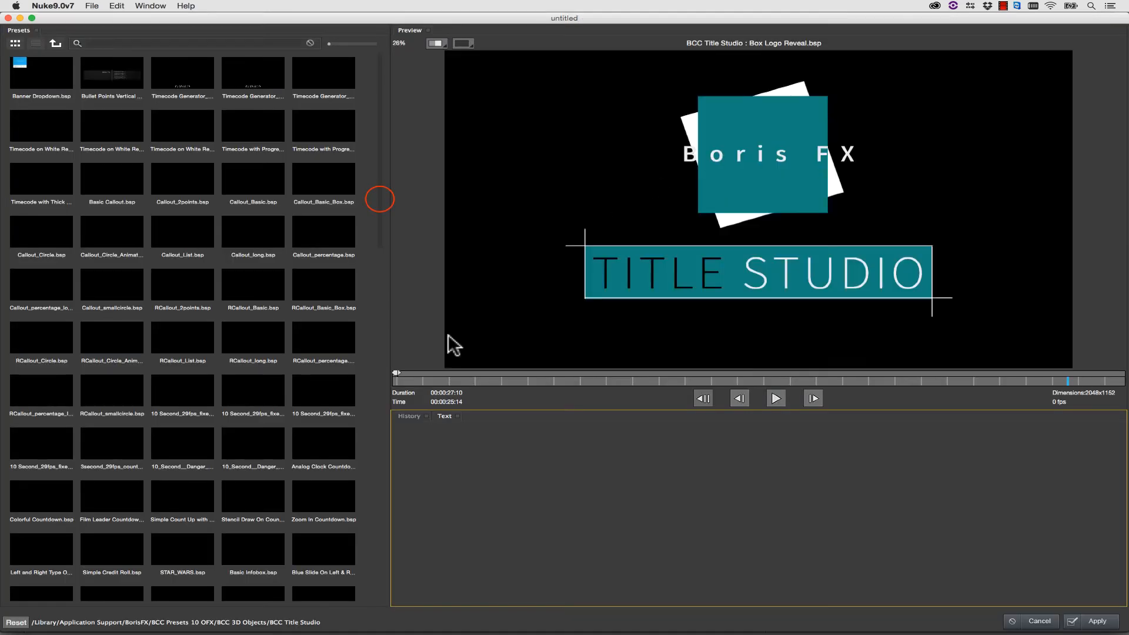
drag(380, 199, 366, 485)
click(246, 524)
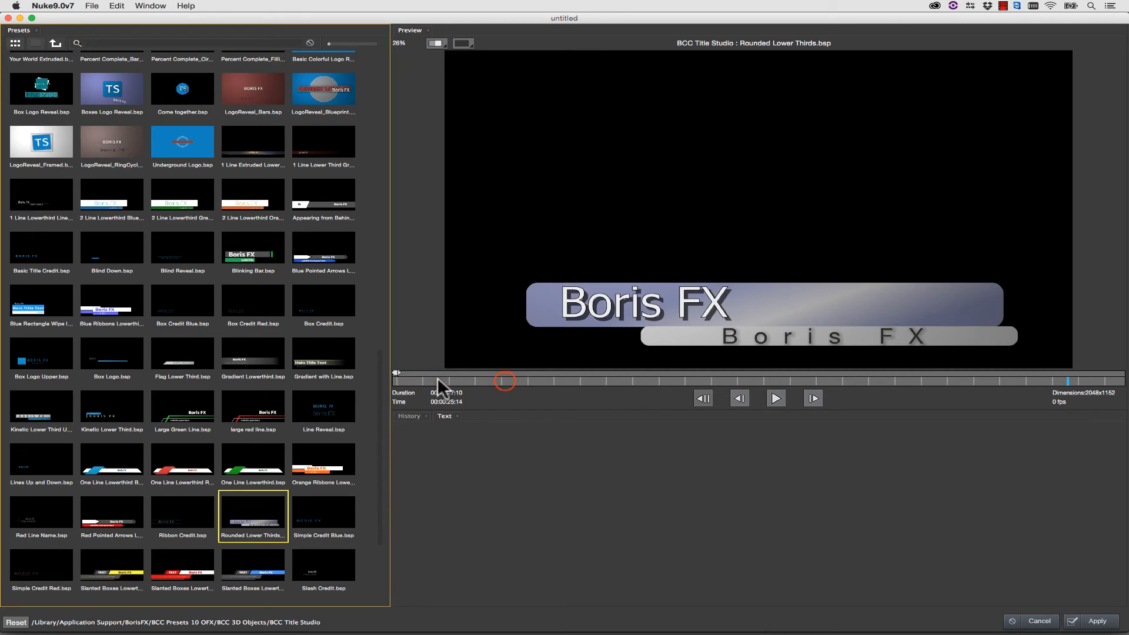
drag(438, 381, 550, 381)
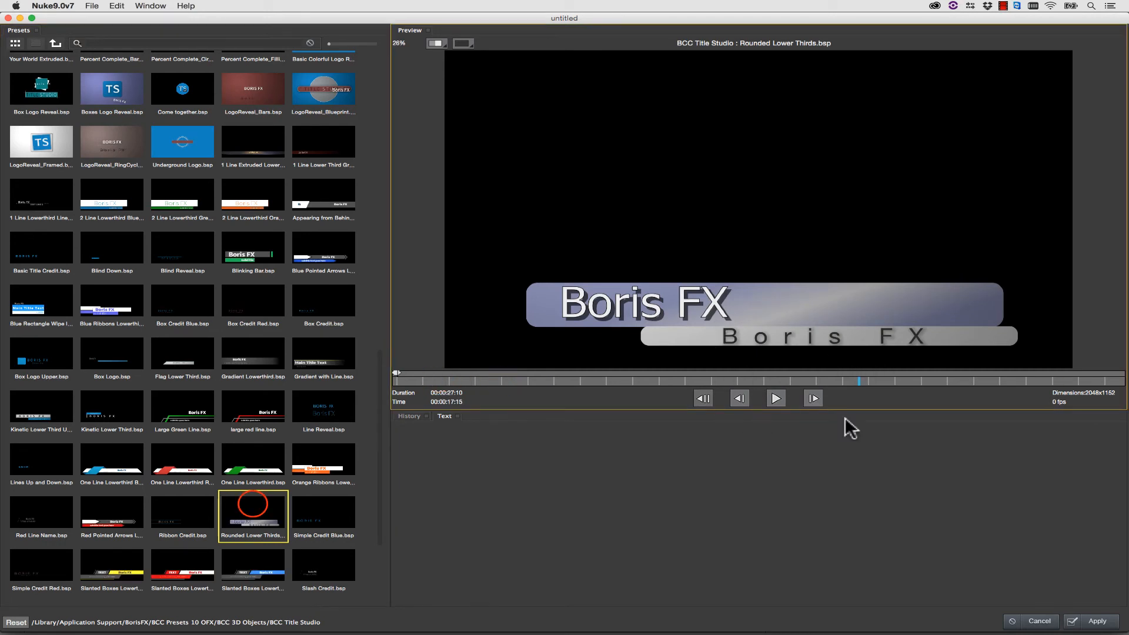
click(252, 504)
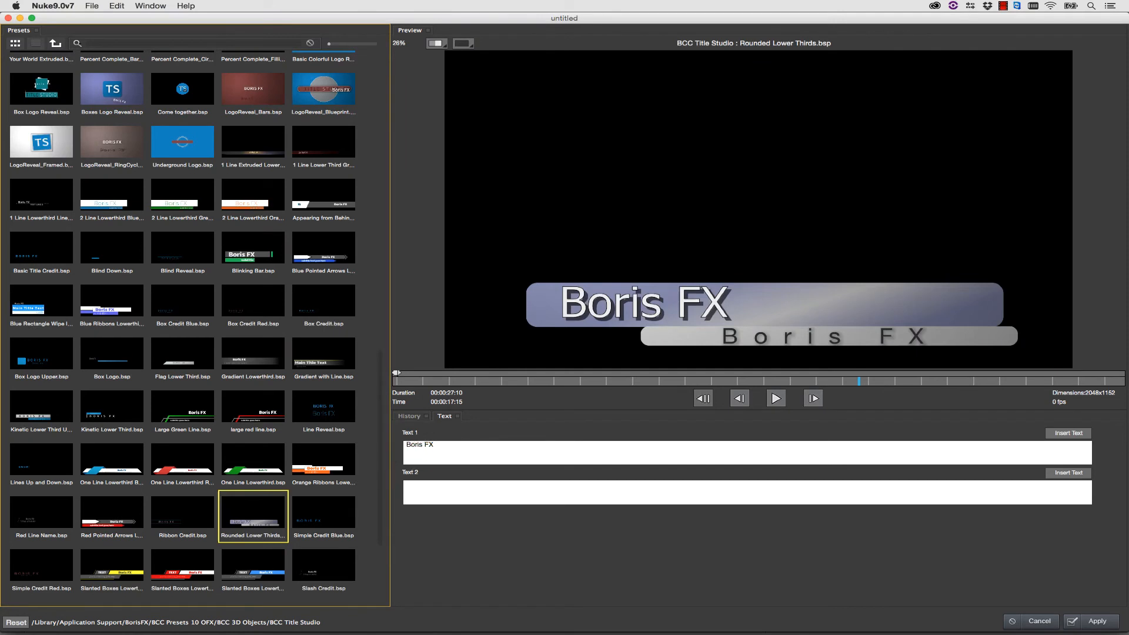
- Set Text 1 to "Tonight at 11!" and Text 2 to "BCC NEWS", apply the title, and play it back in the viewer
text(!)
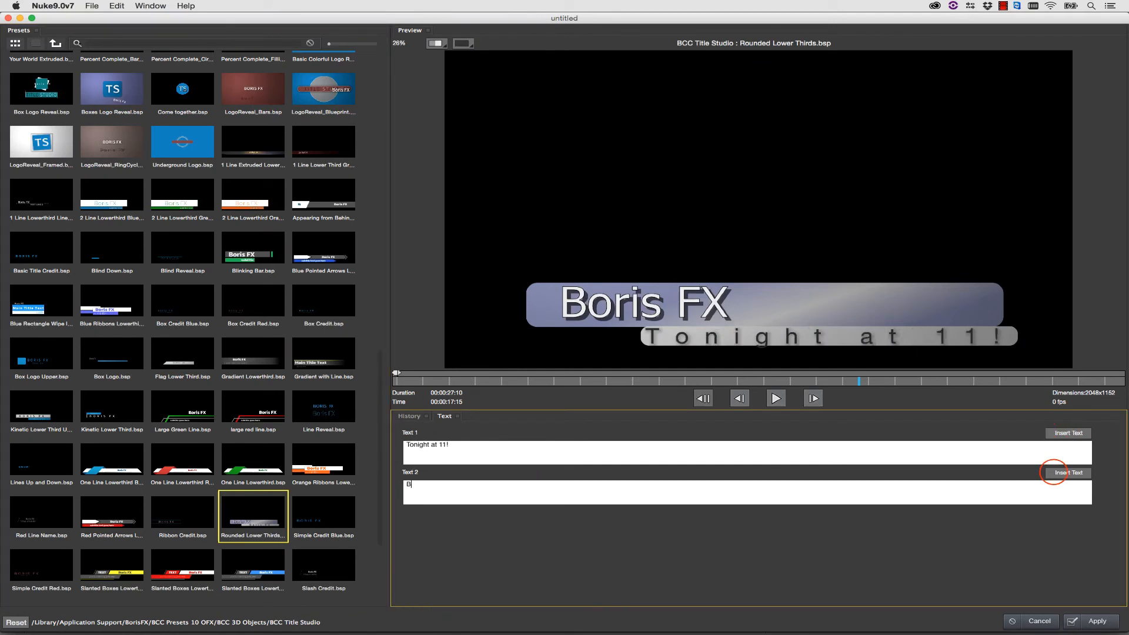
click(1095, 620)
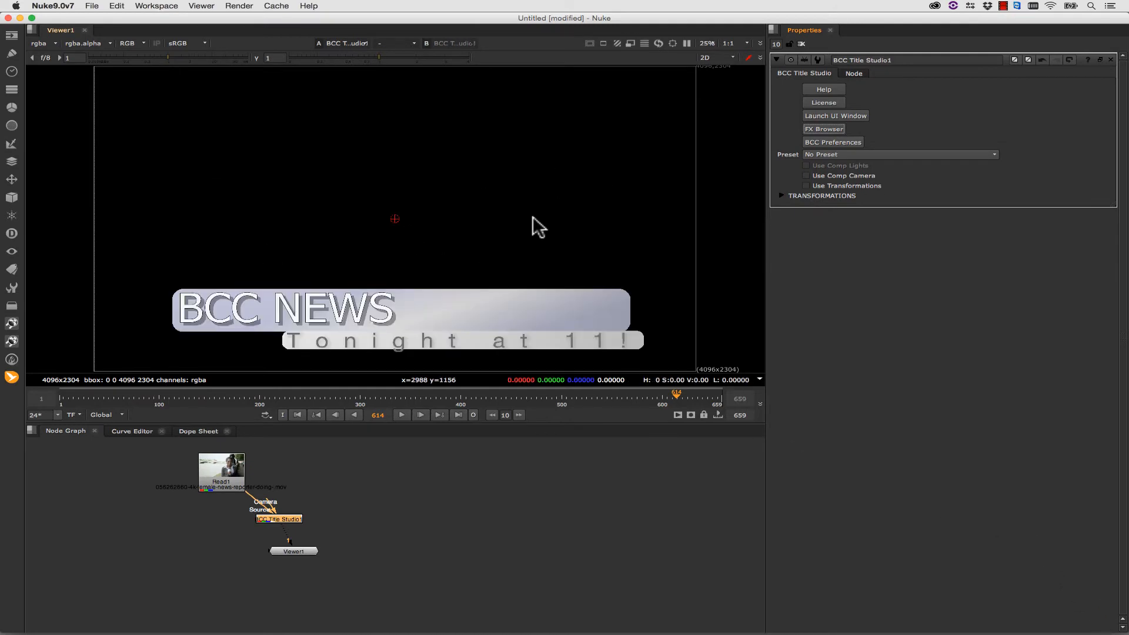
drag(160, 395, 68, 395)
click(401, 415)
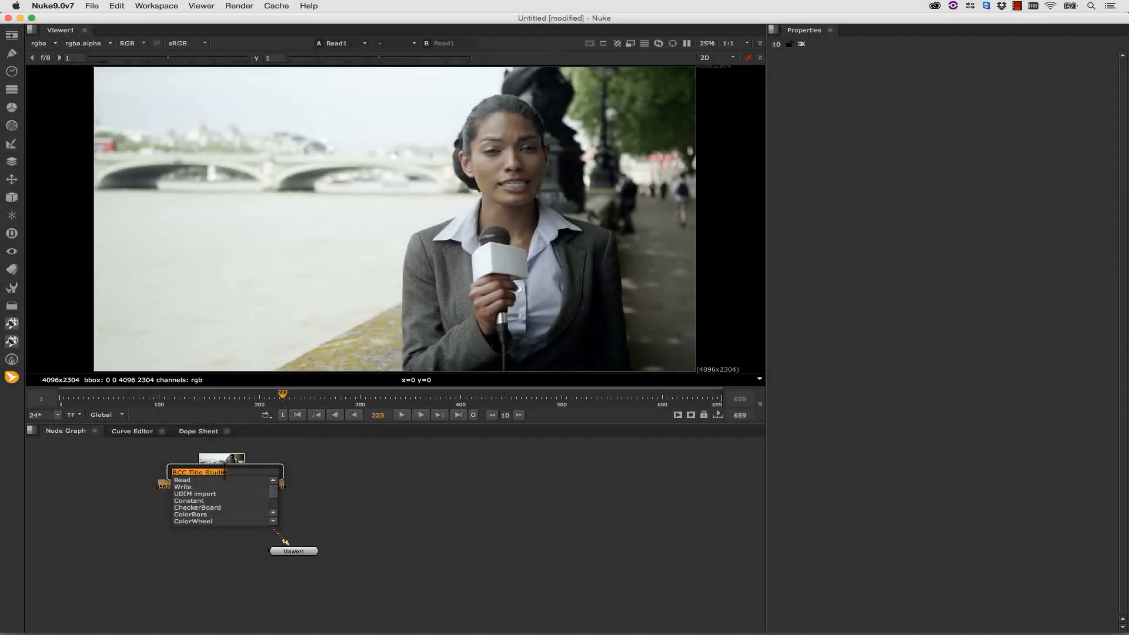
- Add a BCC Extruded Text node to the Read1 clip and replace its text with "EXTRUDE!"
text(bcc ext)
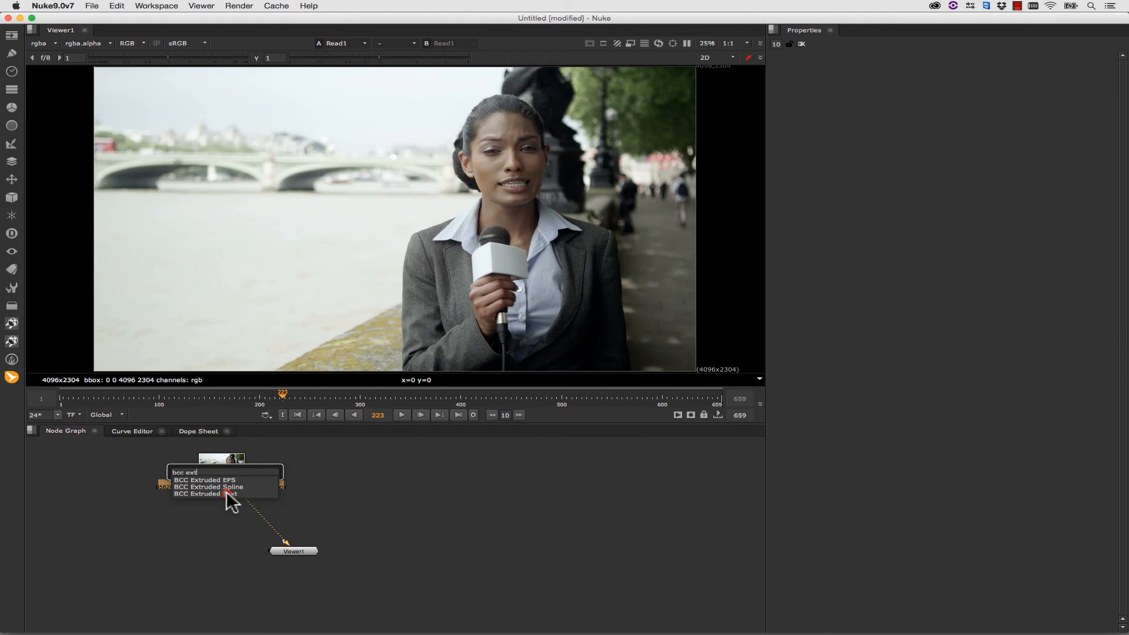
click(226, 494)
click(852, 117)
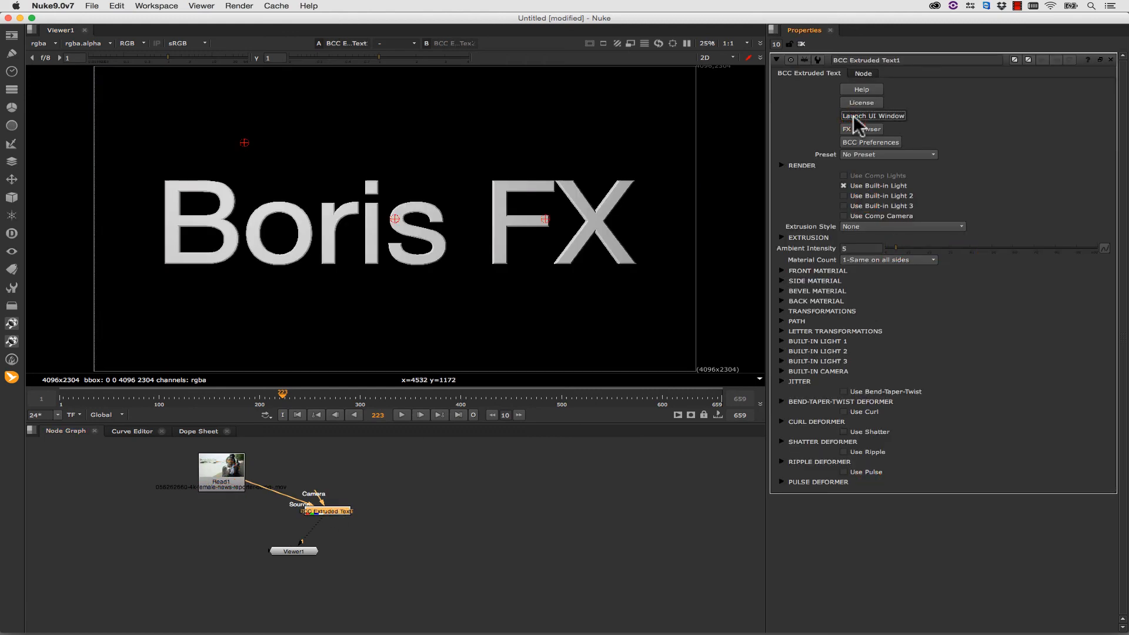
key(super+a)
text(E)
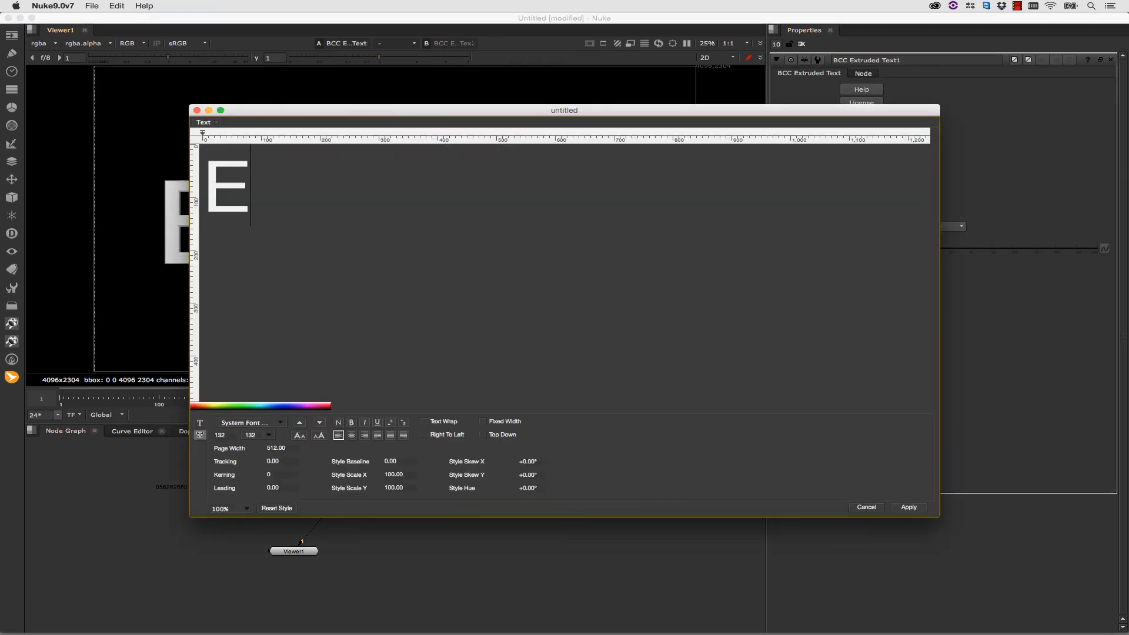
click(905, 506)
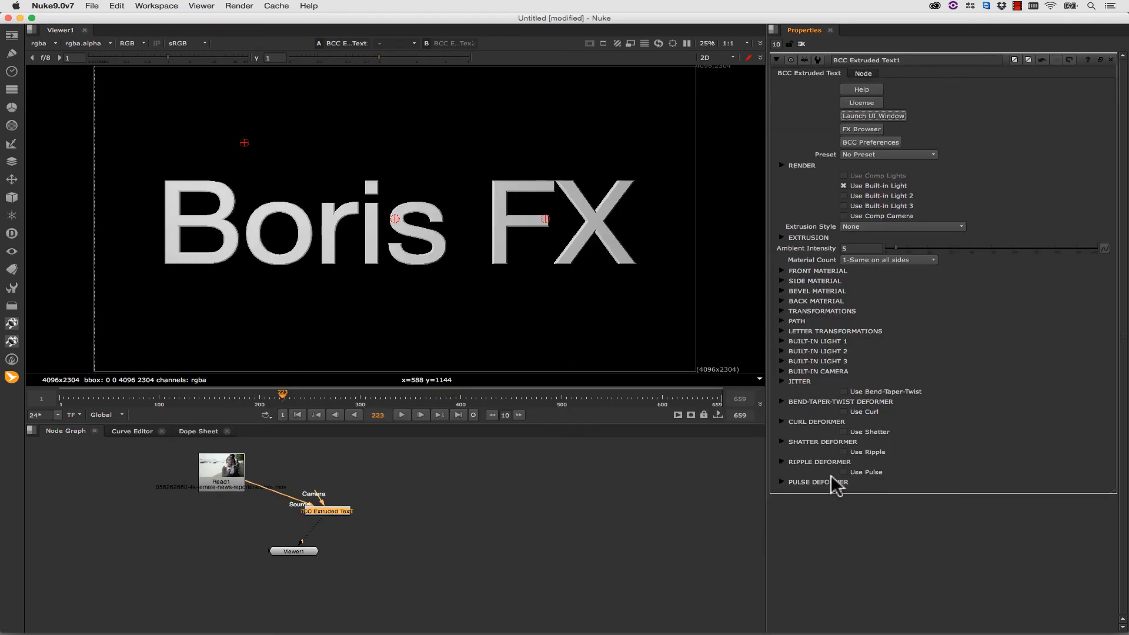
- Set the extruded text's Extrusion Depth to 28.5, Ambient Intensity to 29.5 and Bevel Amount to 1.1
click(781, 237)
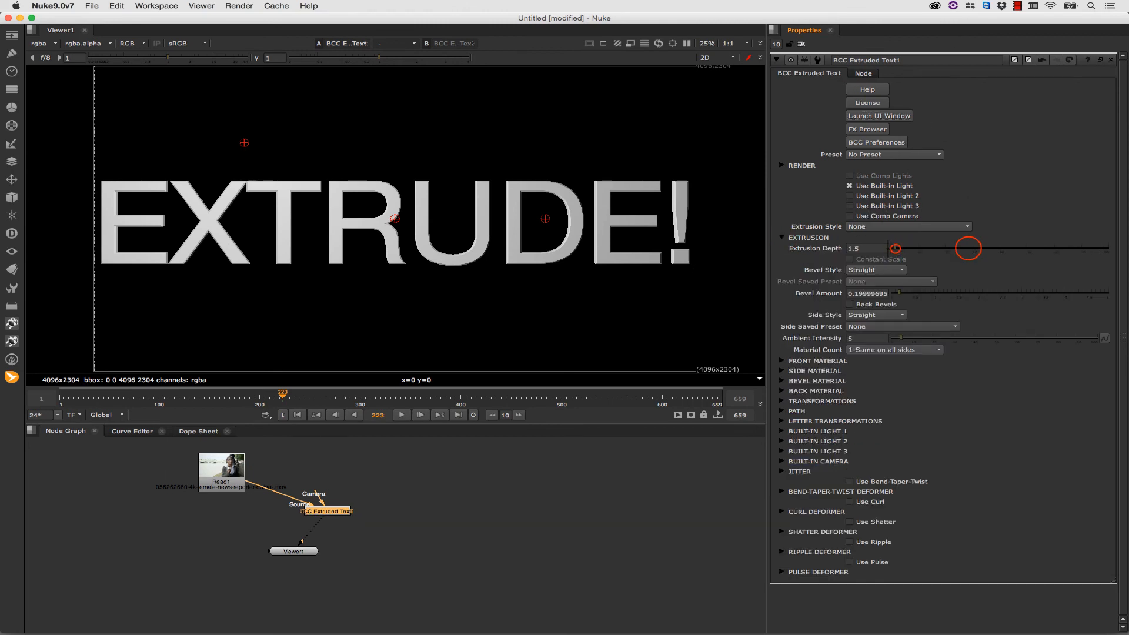
click(967, 248)
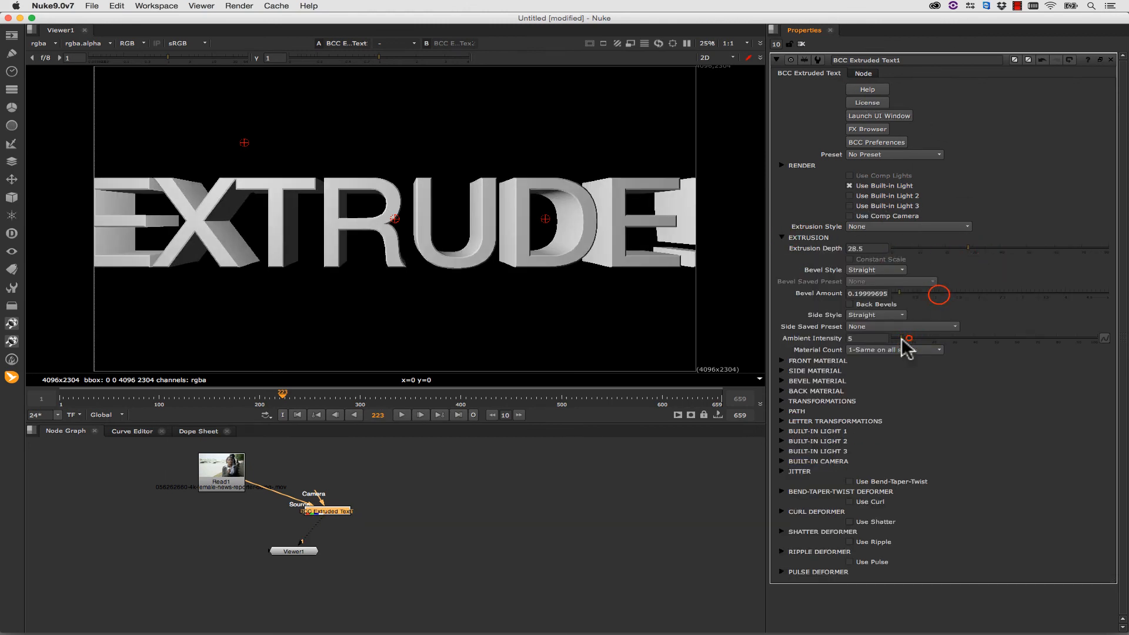
drag(901, 339, 951, 339)
click(939, 294)
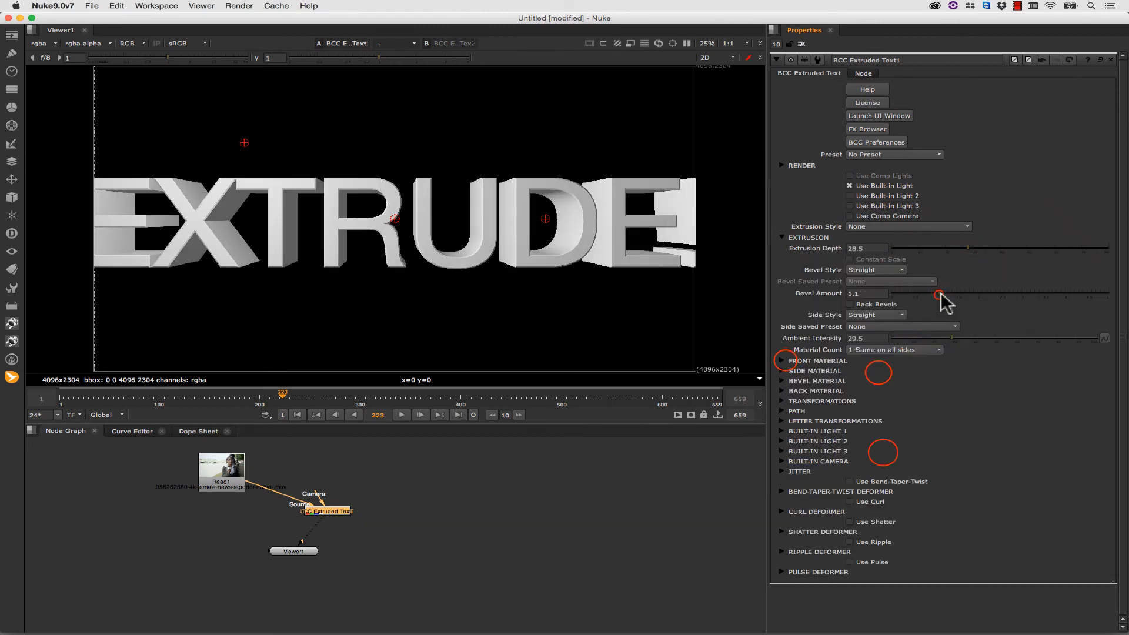
- Try several Front Material presets on the extruded text, including a stone one, and settle on metal-brushed metal.bsp
click(782, 360)
click(881, 372)
click(882, 453)
click(892, 372)
click(892, 442)
click(898, 371)
click(898, 353)
click(892, 371)
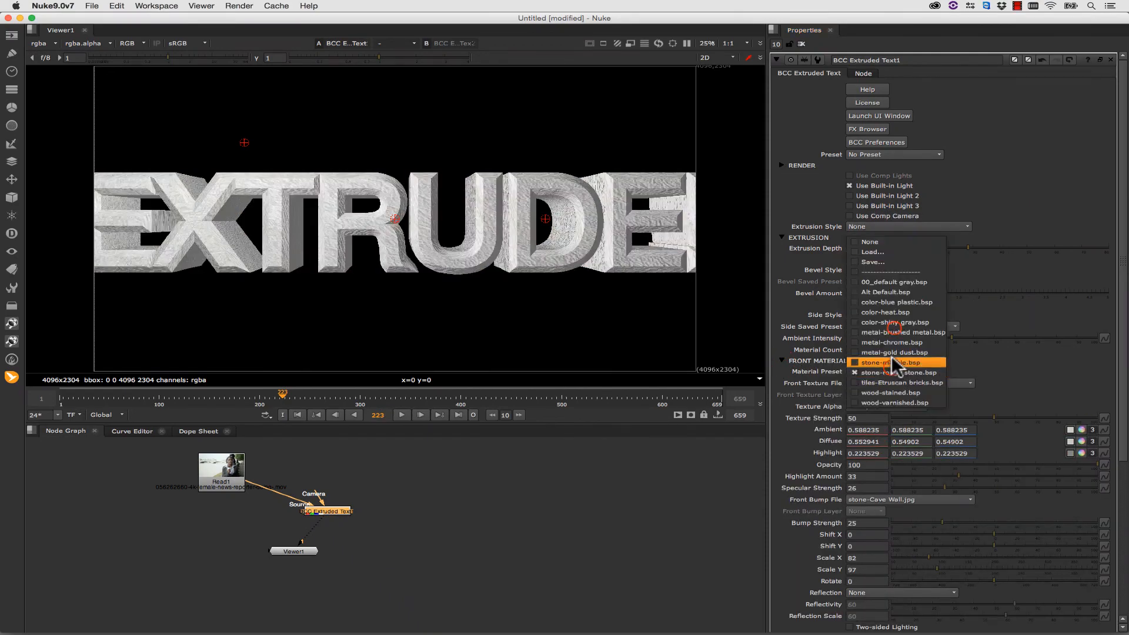
click(894, 332)
- Enable the Shatter deformer on the extruded text and play the animation
scroll(850, 566, down, 5)
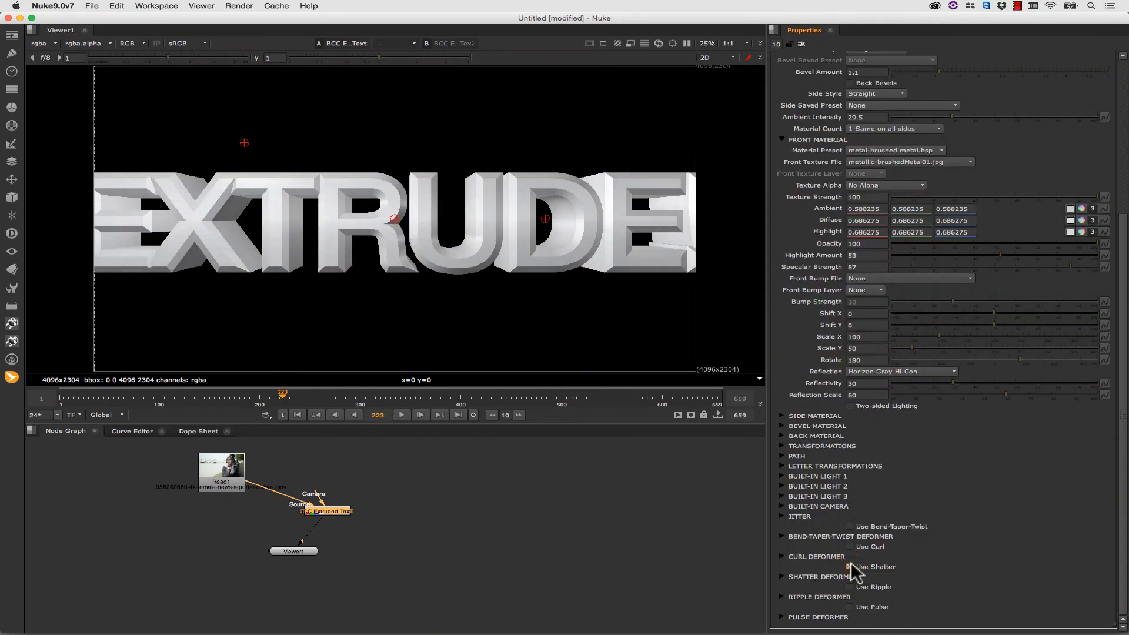
click(848, 567)
key(l)
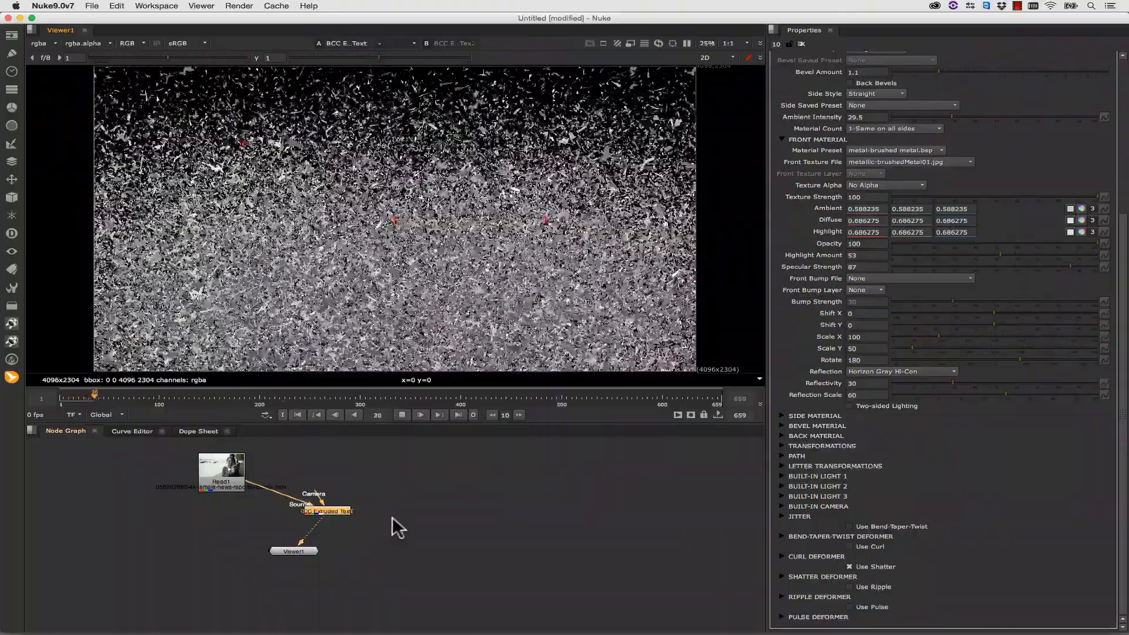